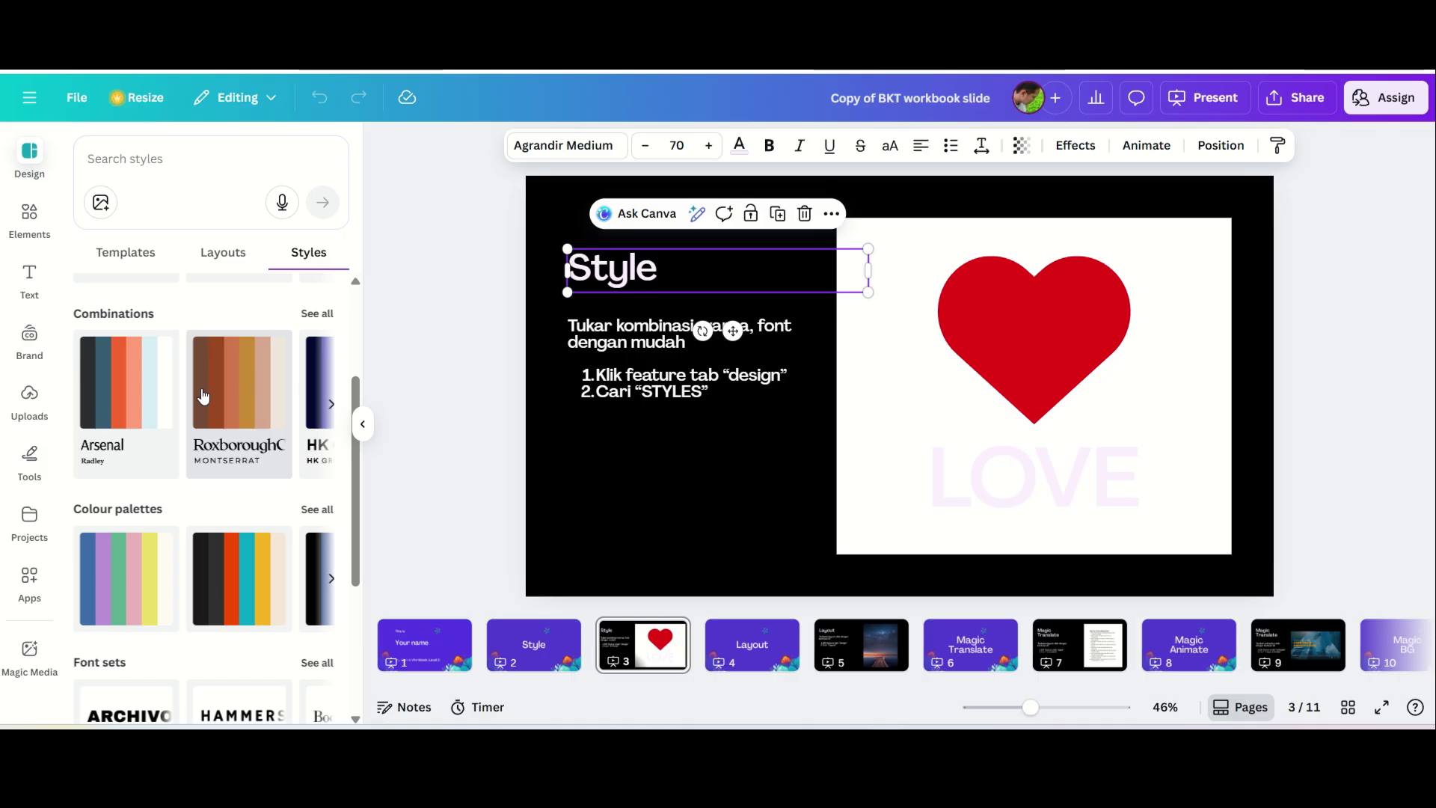
Apply the Arsenal/Radley style combination to the Style slide, then recolour it with the blue, purple, green and pink palette.
{"action": "left_click", "coordinate": [127, 397]}
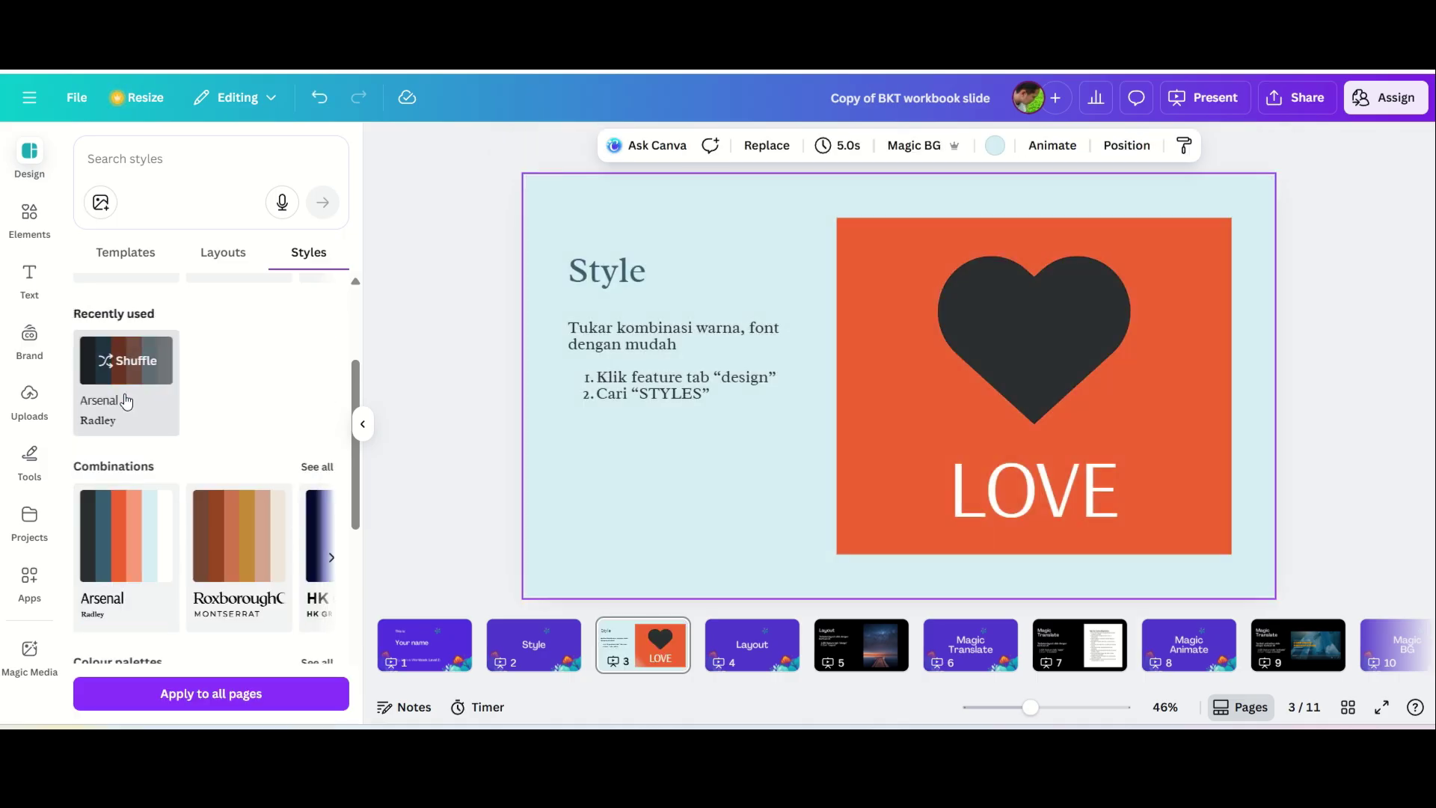
{"action": "scroll", "coordinate": [261, 491], "scroll_direction": "down", "scroll_amount": 1}
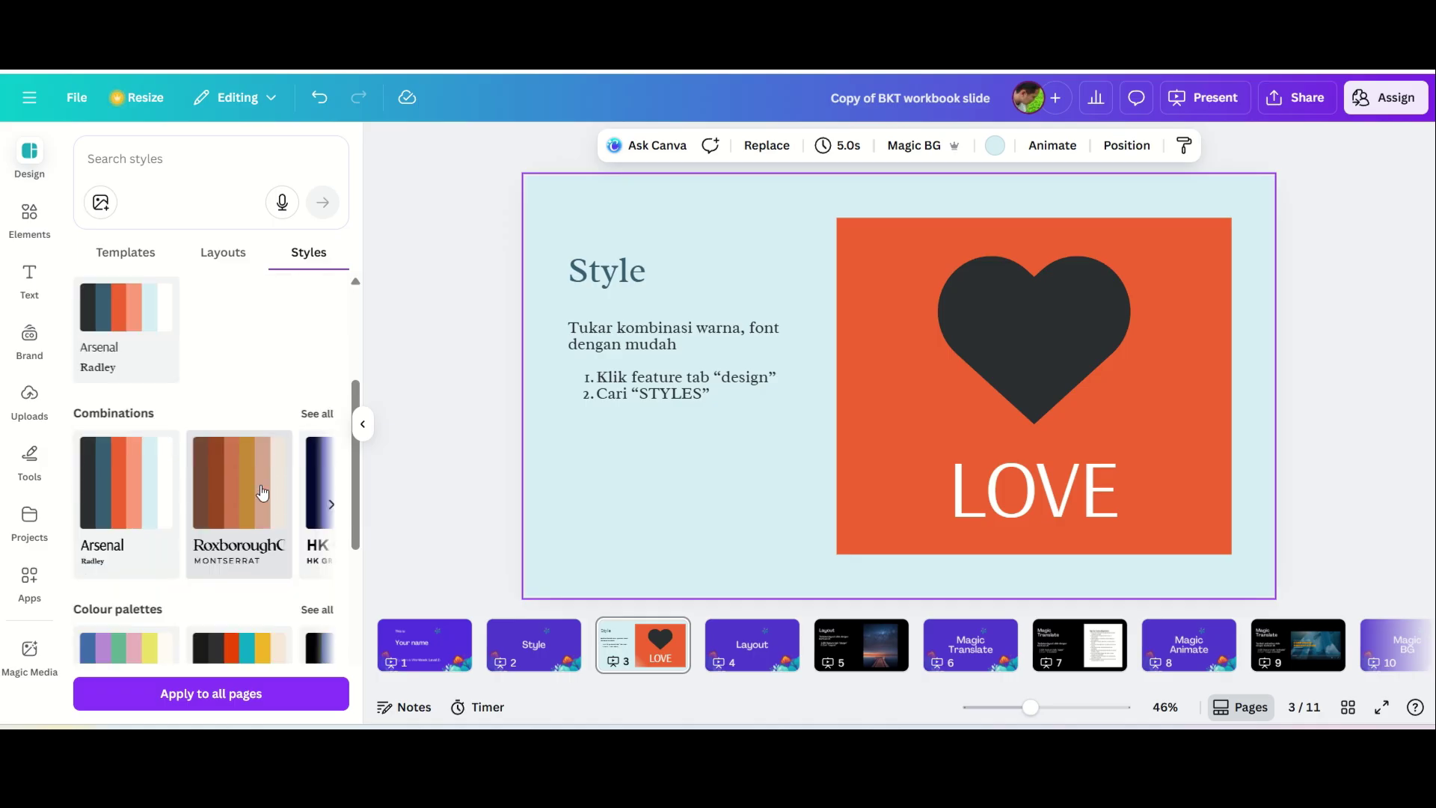
{"action": "scroll", "coordinate": [262, 492], "scroll_direction": "down", "scroll_amount": 2}
{"action": "left_click", "coordinate": [247, 562]}
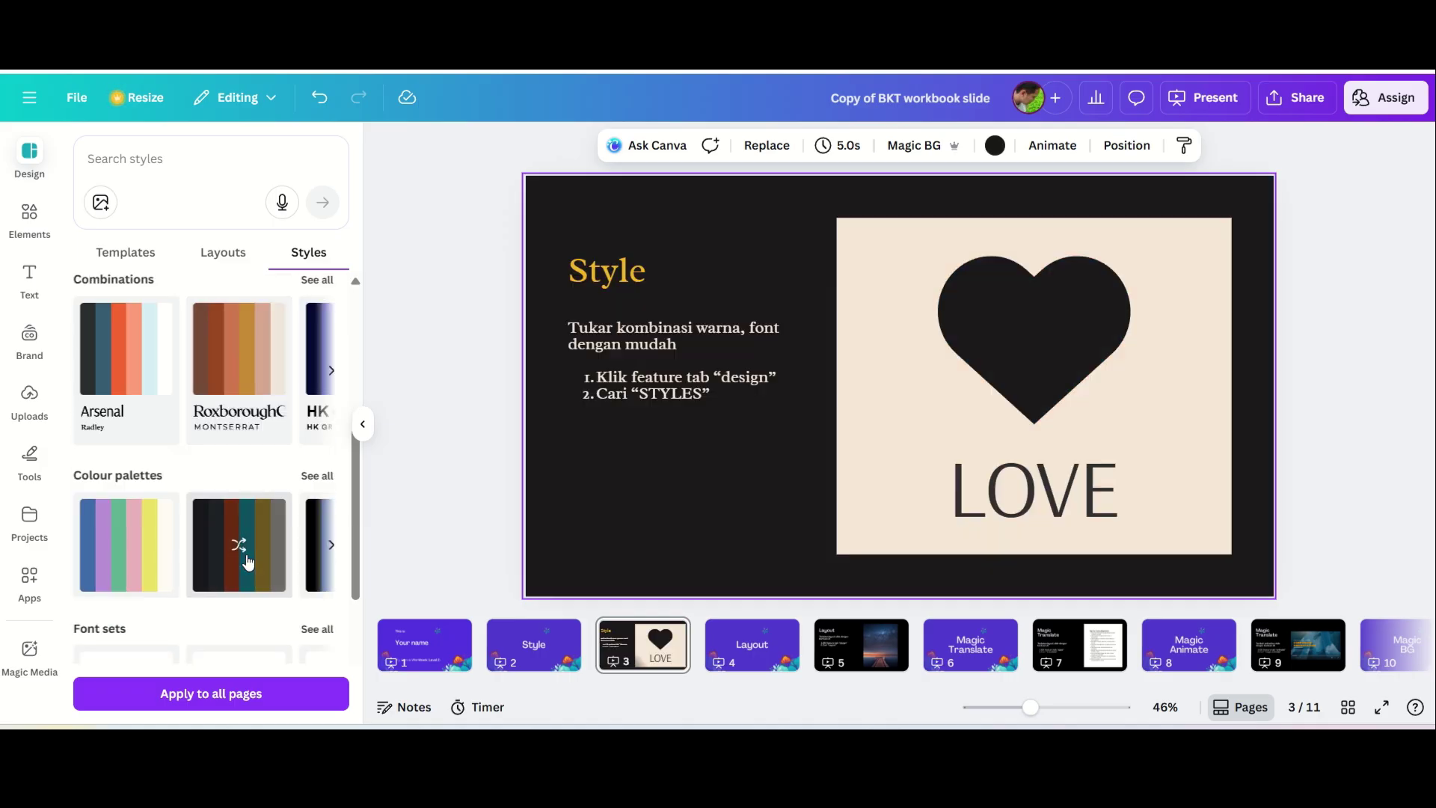
{"action": "left_click", "coordinate": [133, 560]}
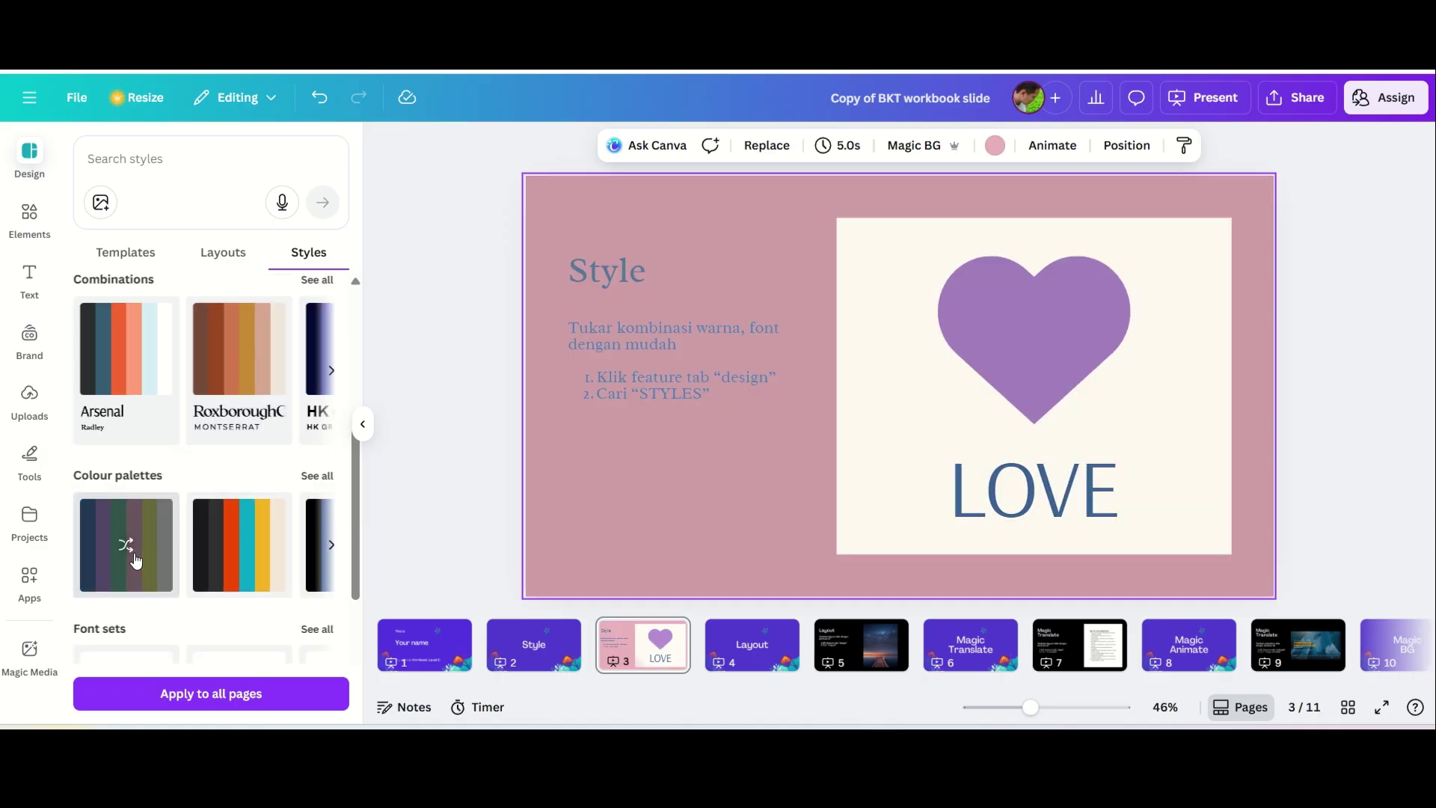
Look through the font sets and Brand Kit palettes, and give the Style slide a dark red colour scheme.
{"action": "scroll", "coordinate": [138, 550], "scroll_direction": "down", "scroll_amount": 3}
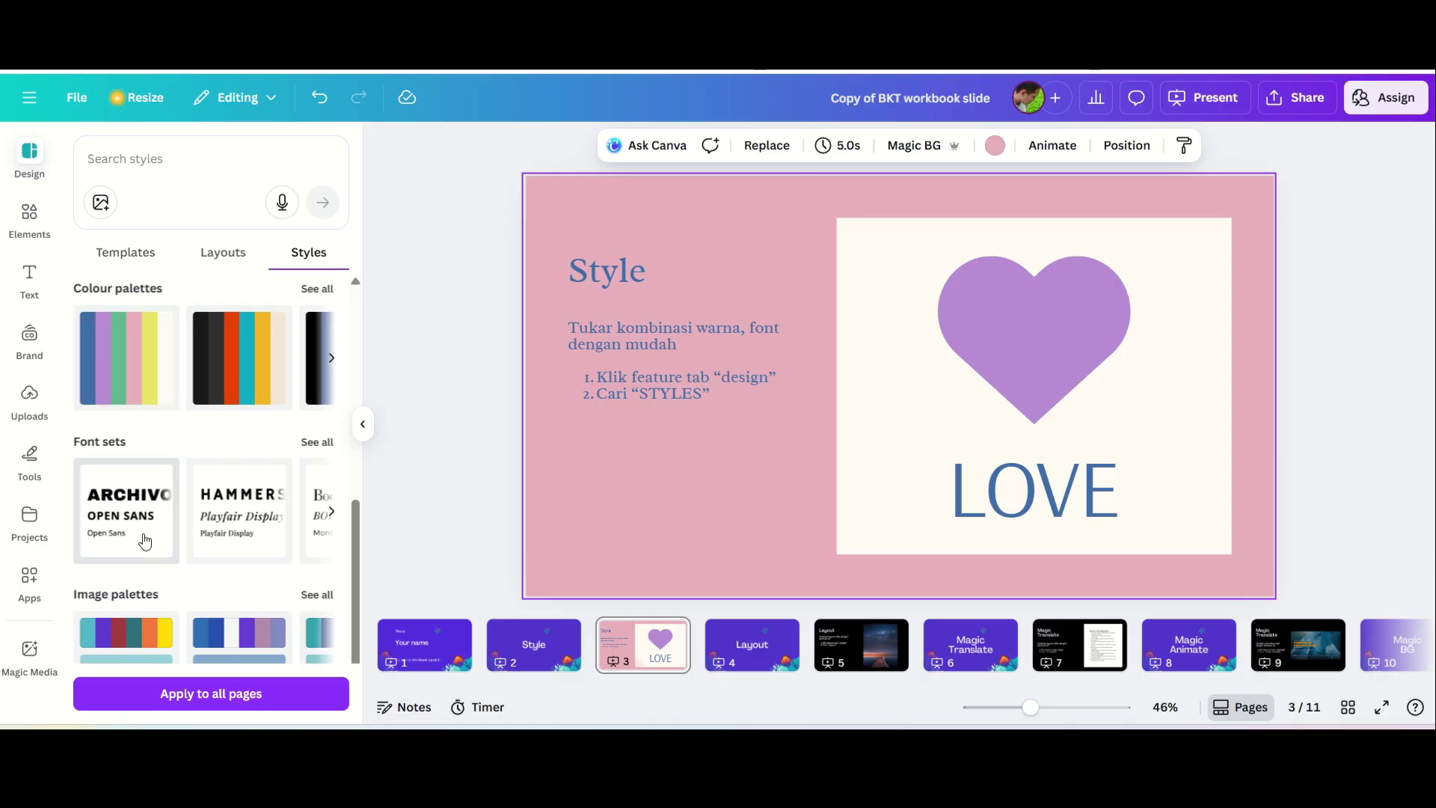
{"action": "scroll", "coordinate": [142, 540], "scroll_direction": "down", "scroll_amount": 1}
{"action": "scroll", "coordinate": [142, 539], "scroll_direction": "up", "scroll_amount": 4}
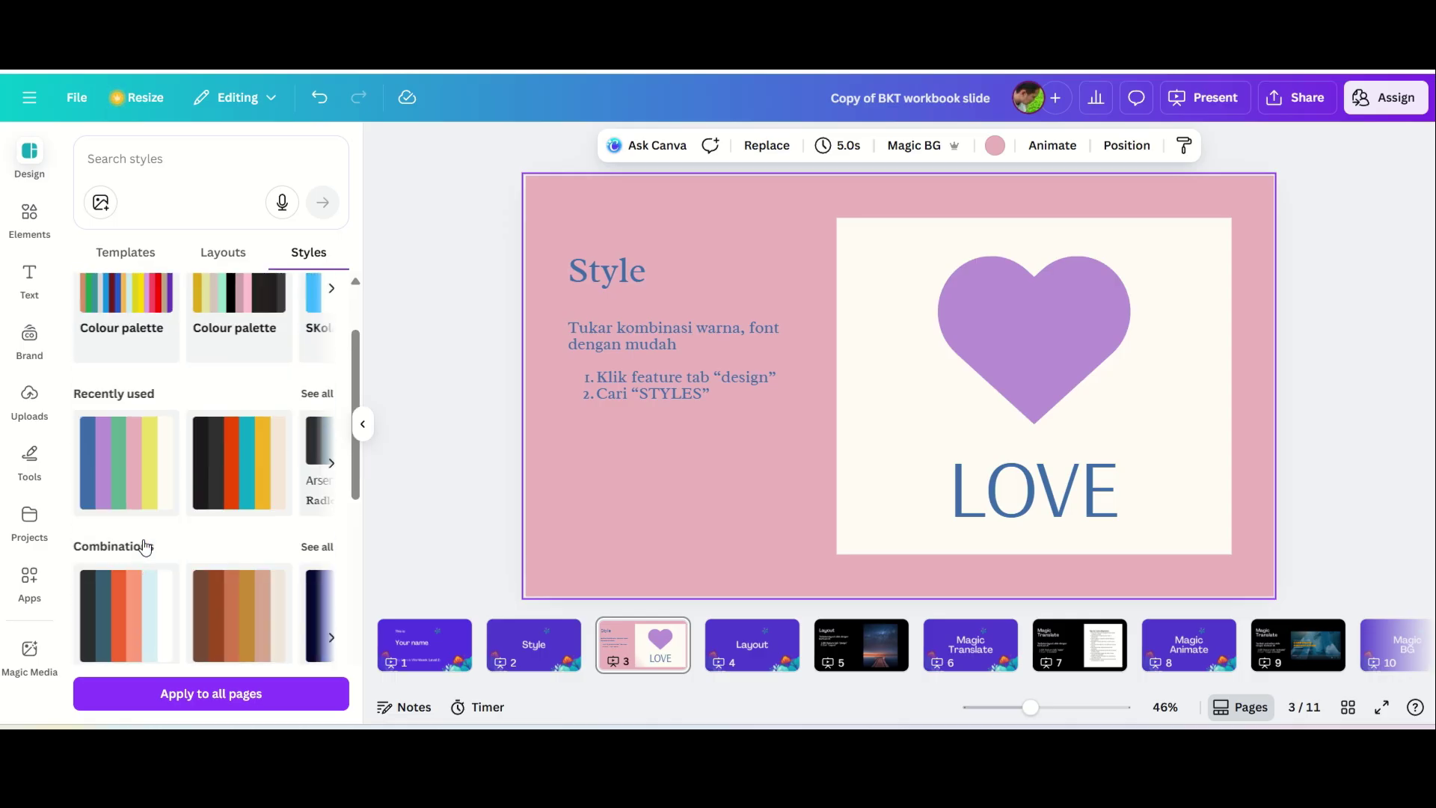
{"action": "scroll", "coordinate": [309, 413], "scroll_direction": "up", "scroll_amount": 2}
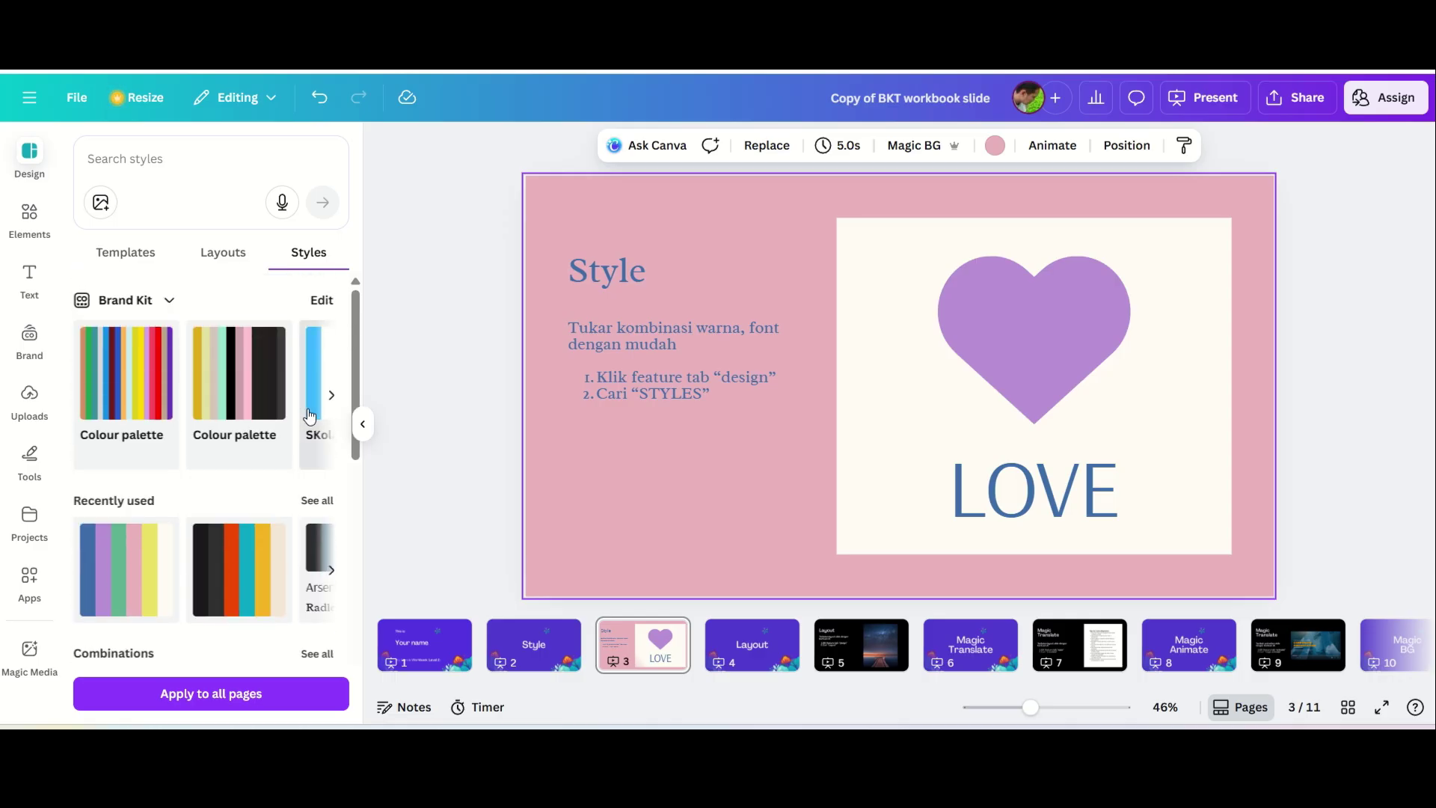
{"action": "left_click", "coordinate": [333, 402]}
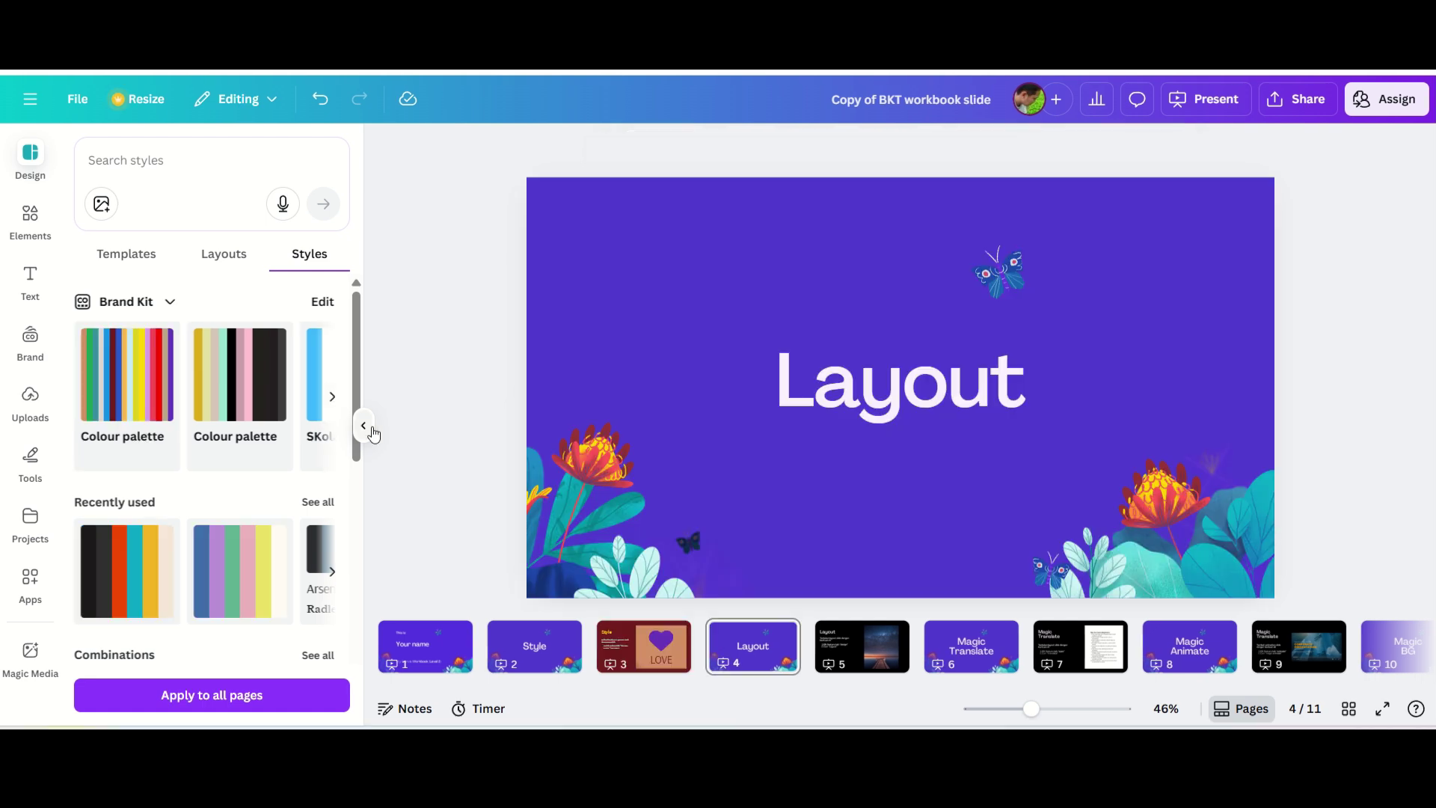
{"action": "left_click", "coordinate": [362, 424]}
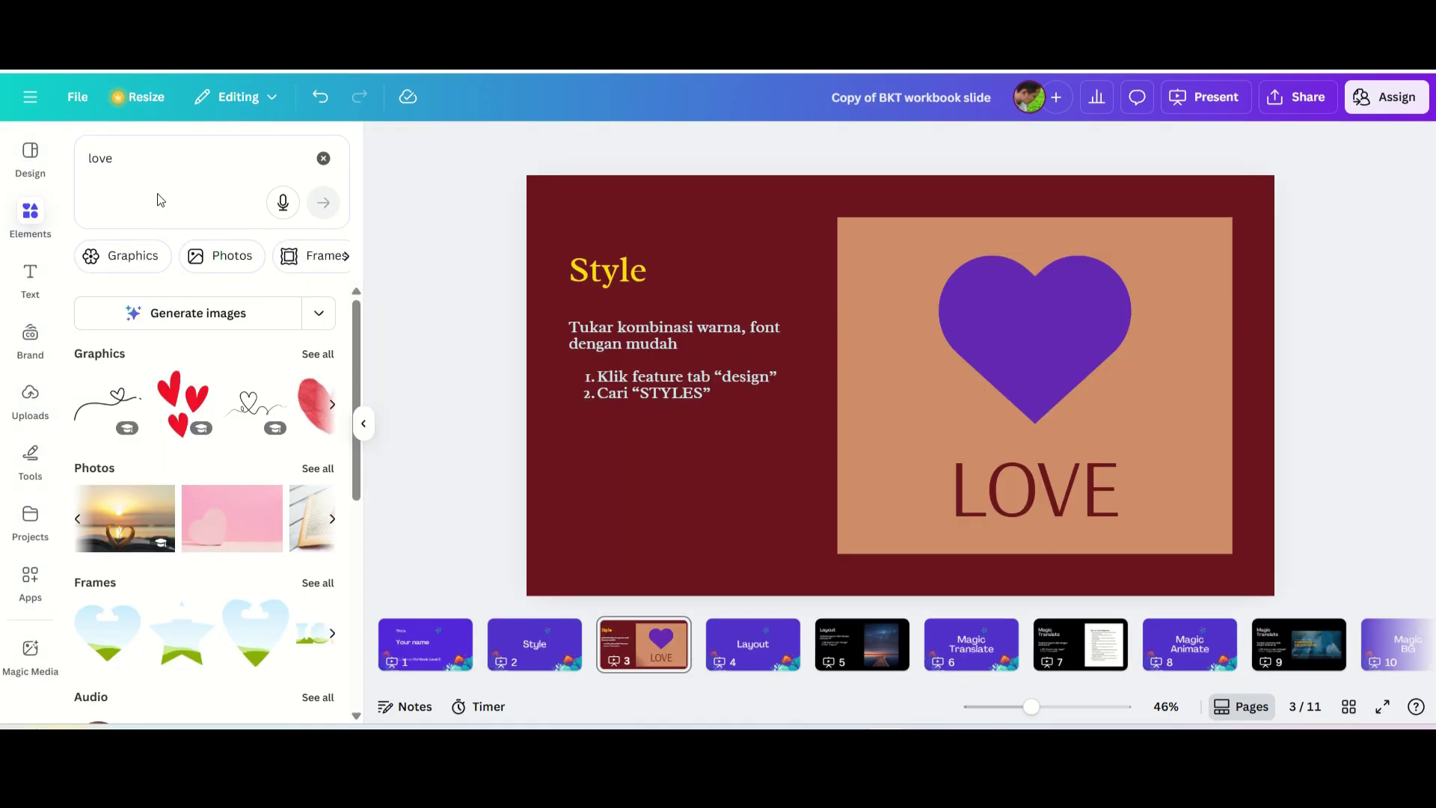
Search the elements for "love 3d", add the glossy red heart graphic and place it over the Style slide's text.
{"action": "left_click", "coordinate": [175, 174]}
{"action": "type", "text": "3d"}
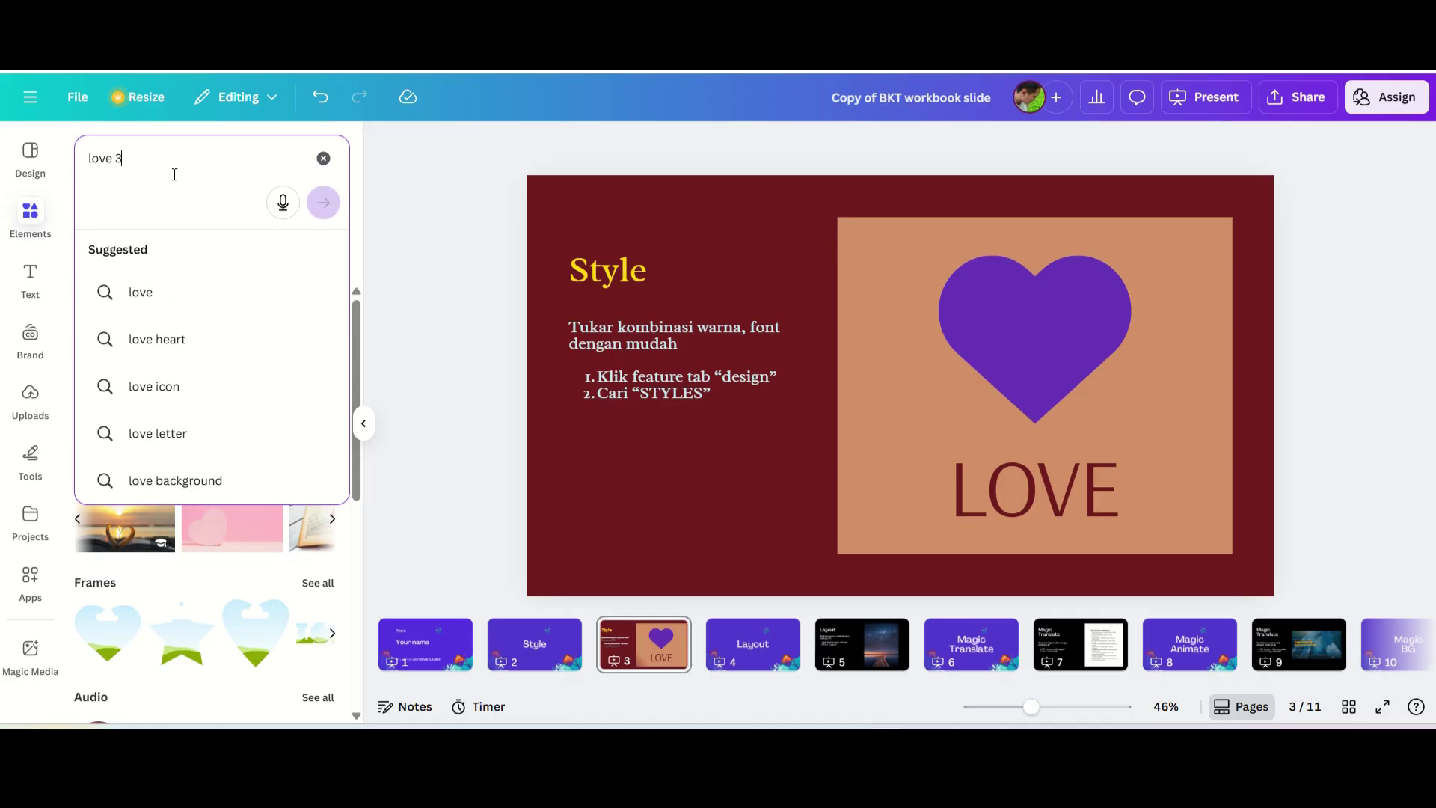
{"action": "key", "text": "Return"}
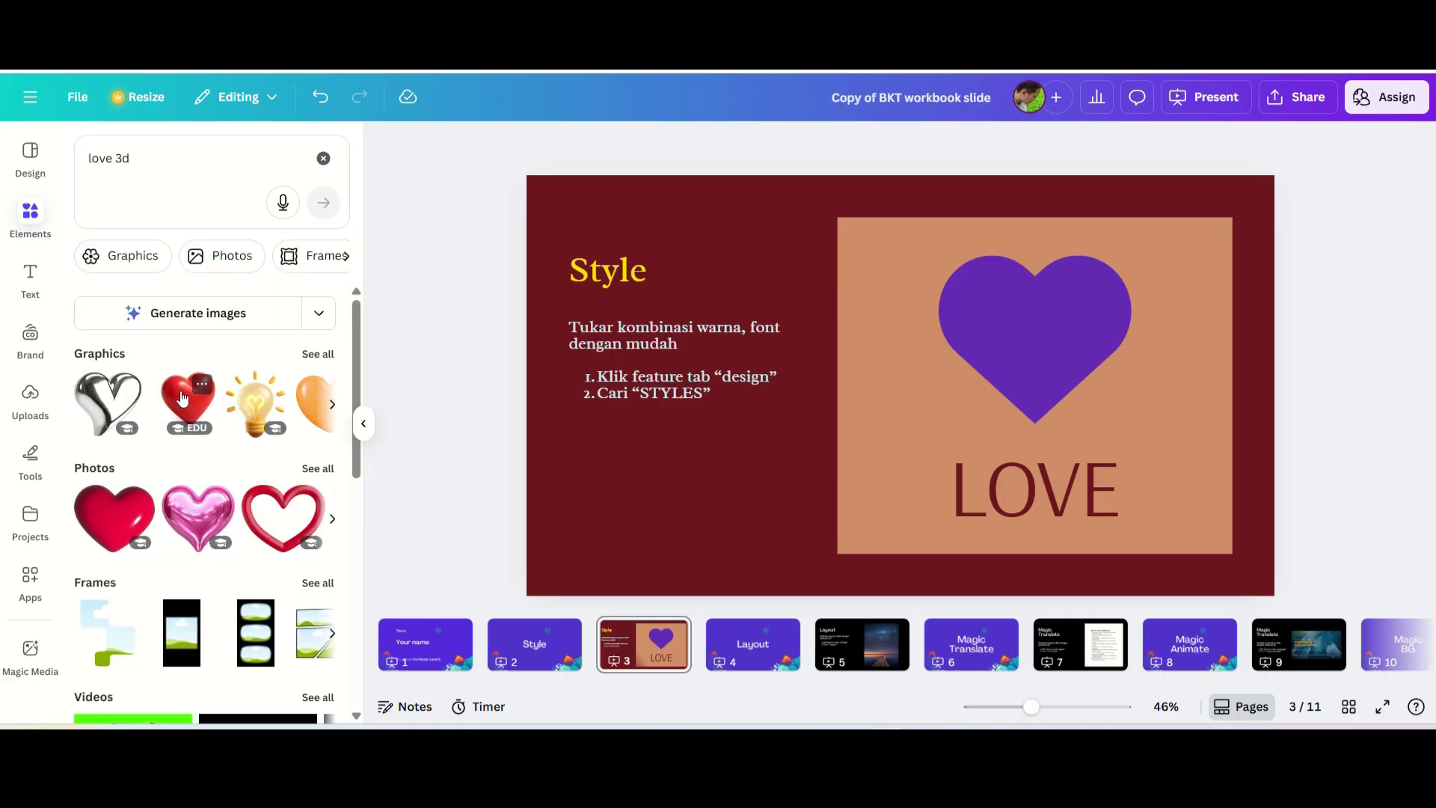
{"action": "left_click", "coordinate": [184, 400]}
{"action": "left_click_drag", "start_coordinate": [983, 407], "coordinate": [678, 424]}
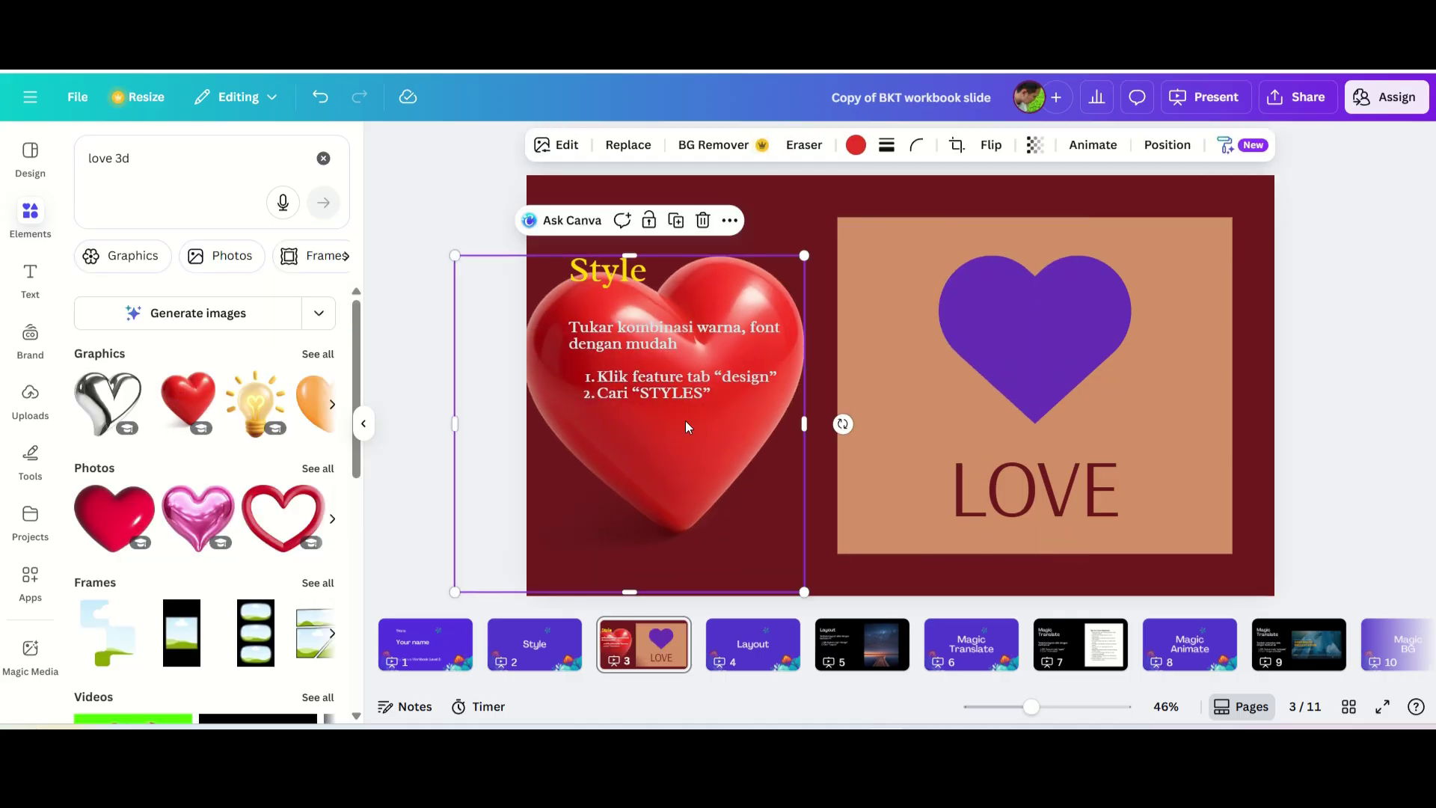
Copy the red 3D heart's art style onto the flat purple heart and delete the red heart.
{"action": "left_click", "coordinate": [1225, 150]}
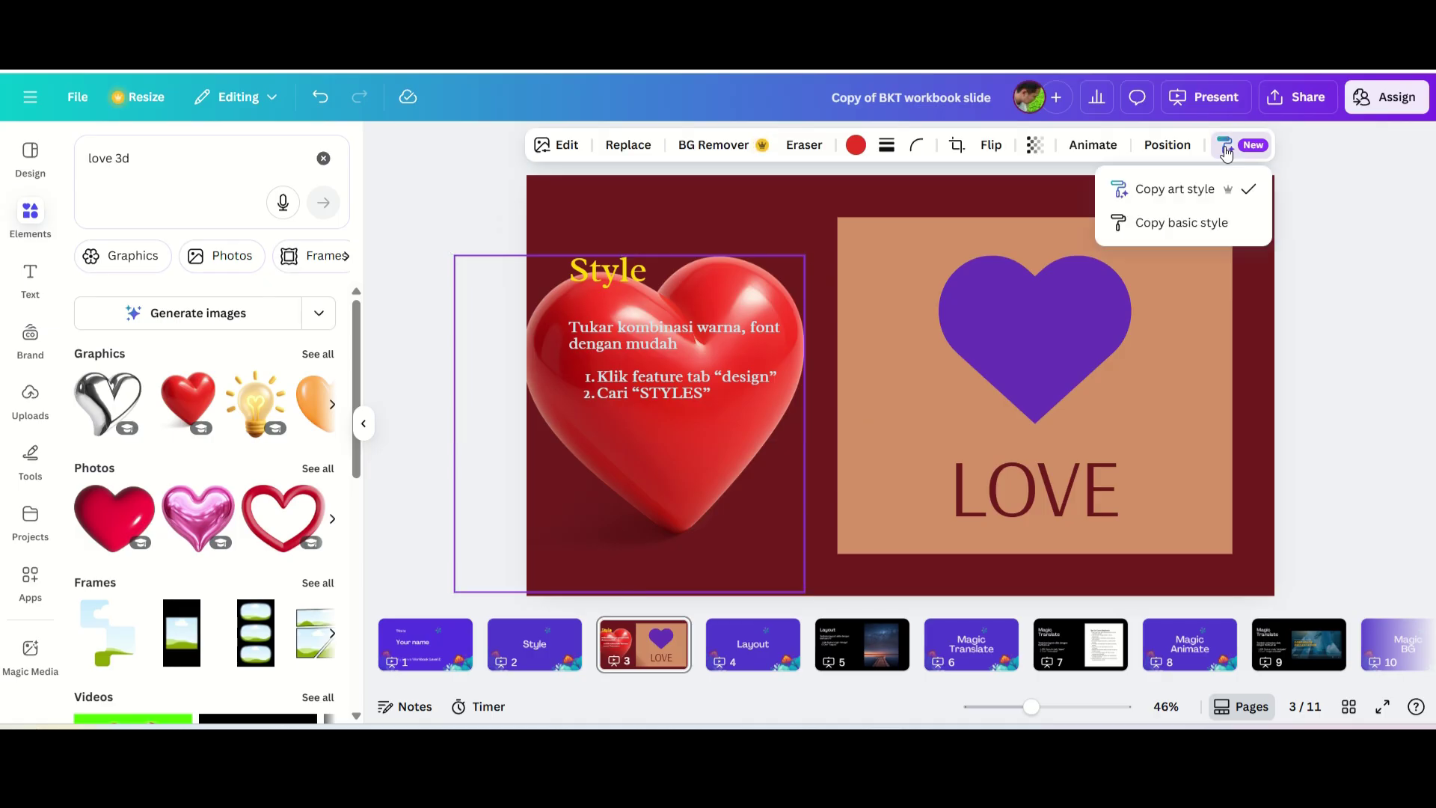
{"action": "left_click", "coordinate": [1166, 187]}
{"action": "left_click", "coordinate": [1074, 330]}
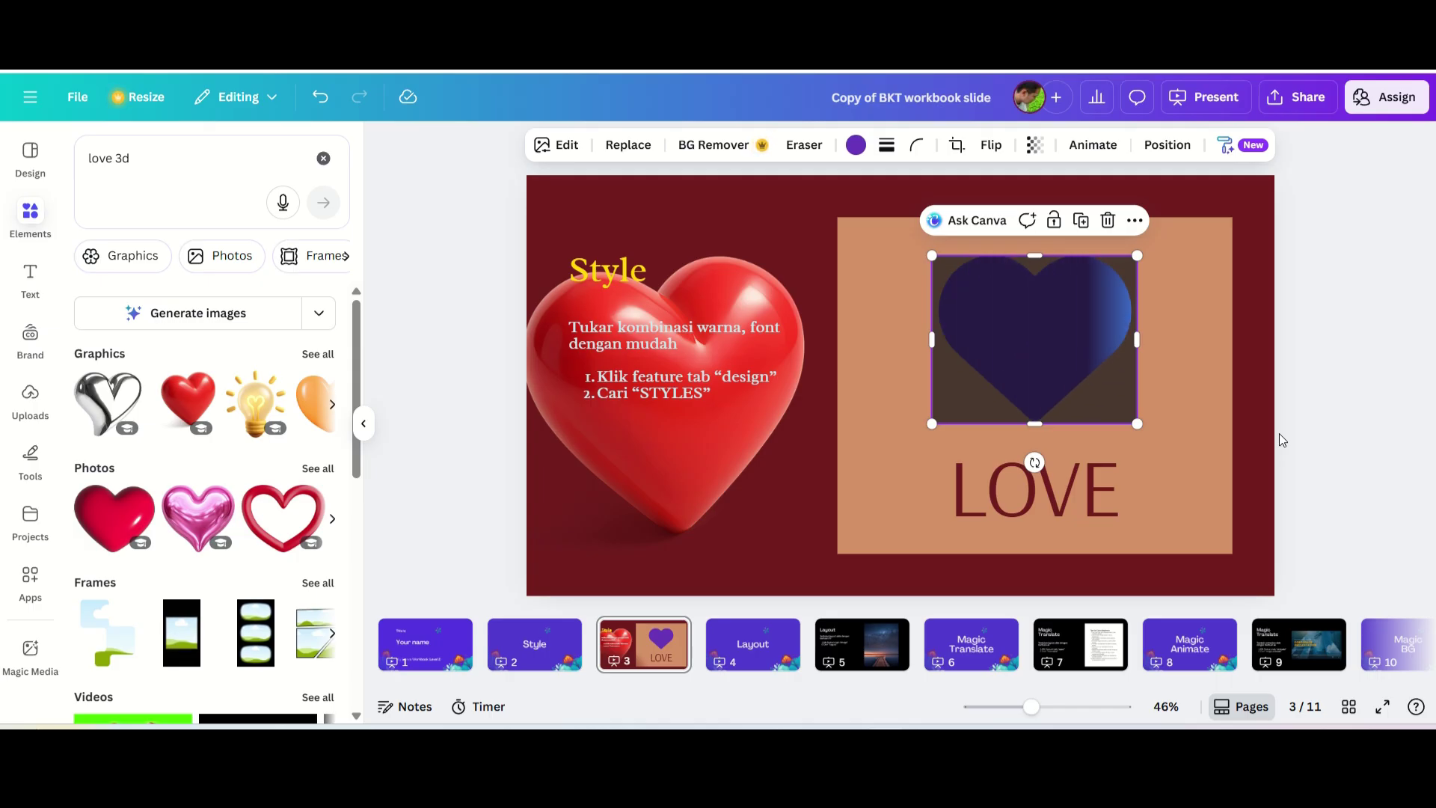
{"action": "left_click", "coordinate": [619, 451]}
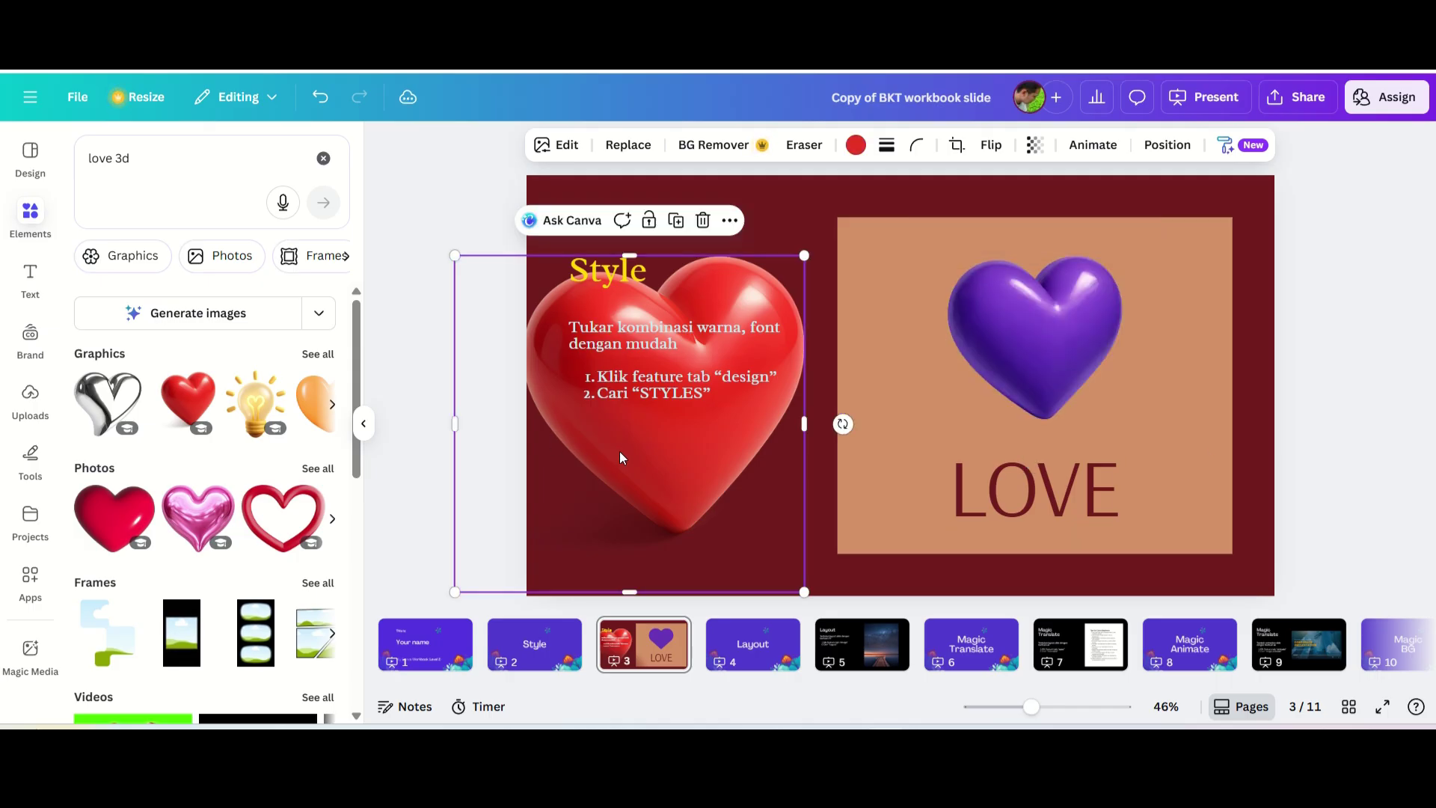
{"action": "key", "text": "Delete"}
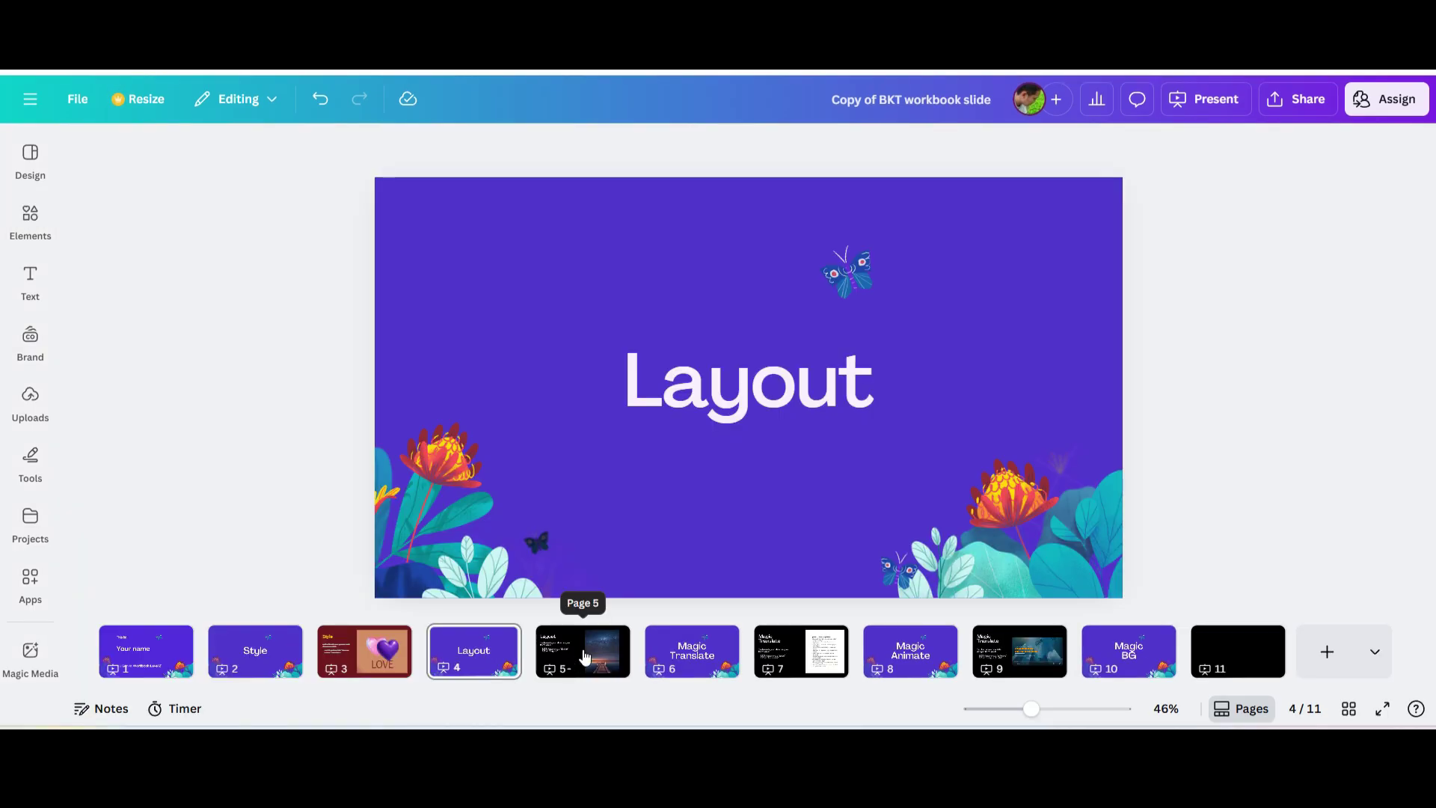
On page 5, move the night-sky pier photo to the middle of the slide so it overlaps the text.
{"action": "left_click", "coordinate": [585, 654]}
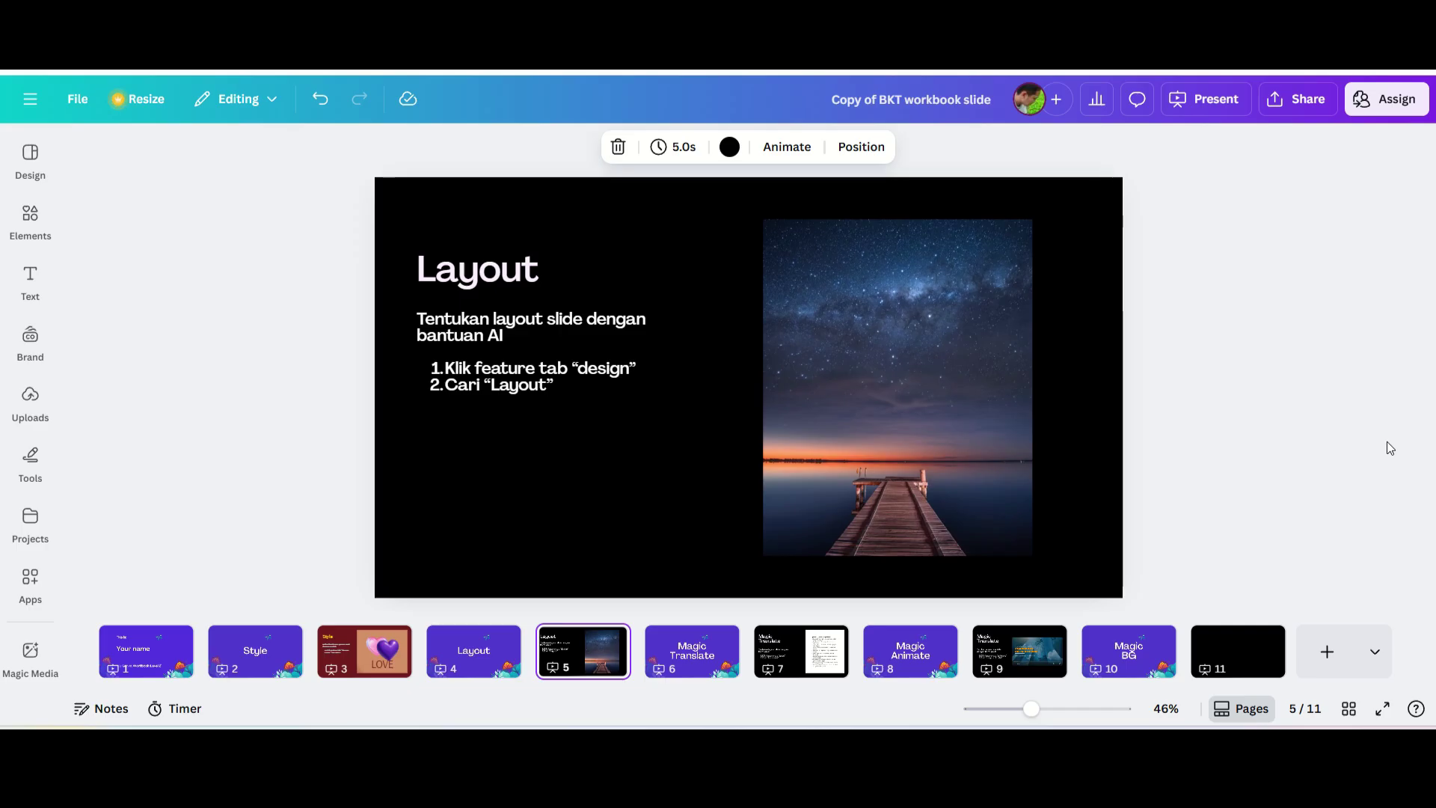
{"action": "left_click", "coordinate": [606, 513]}
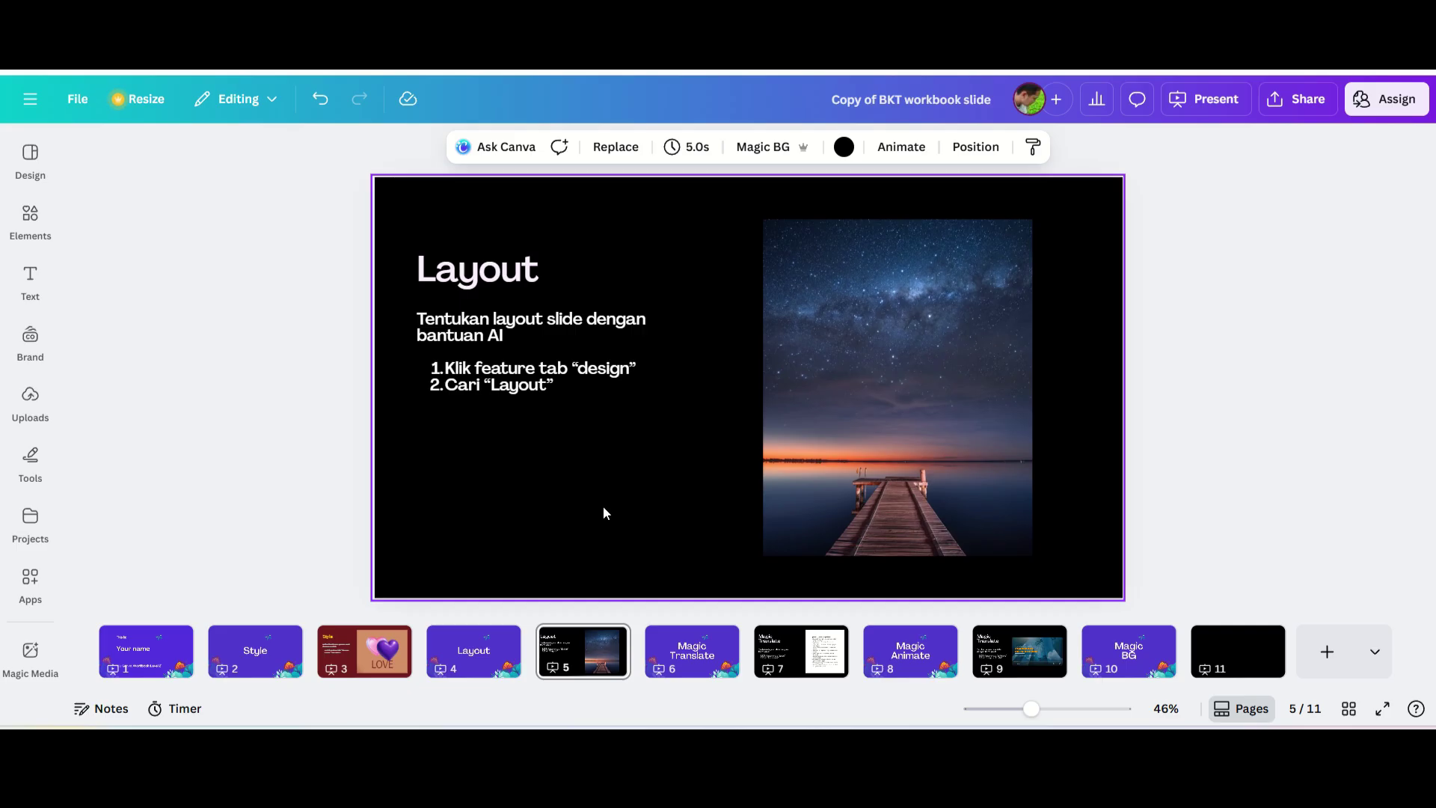
{"action": "left_click_drag", "start_coordinate": [849, 402], "coordinate": [631, 397]}
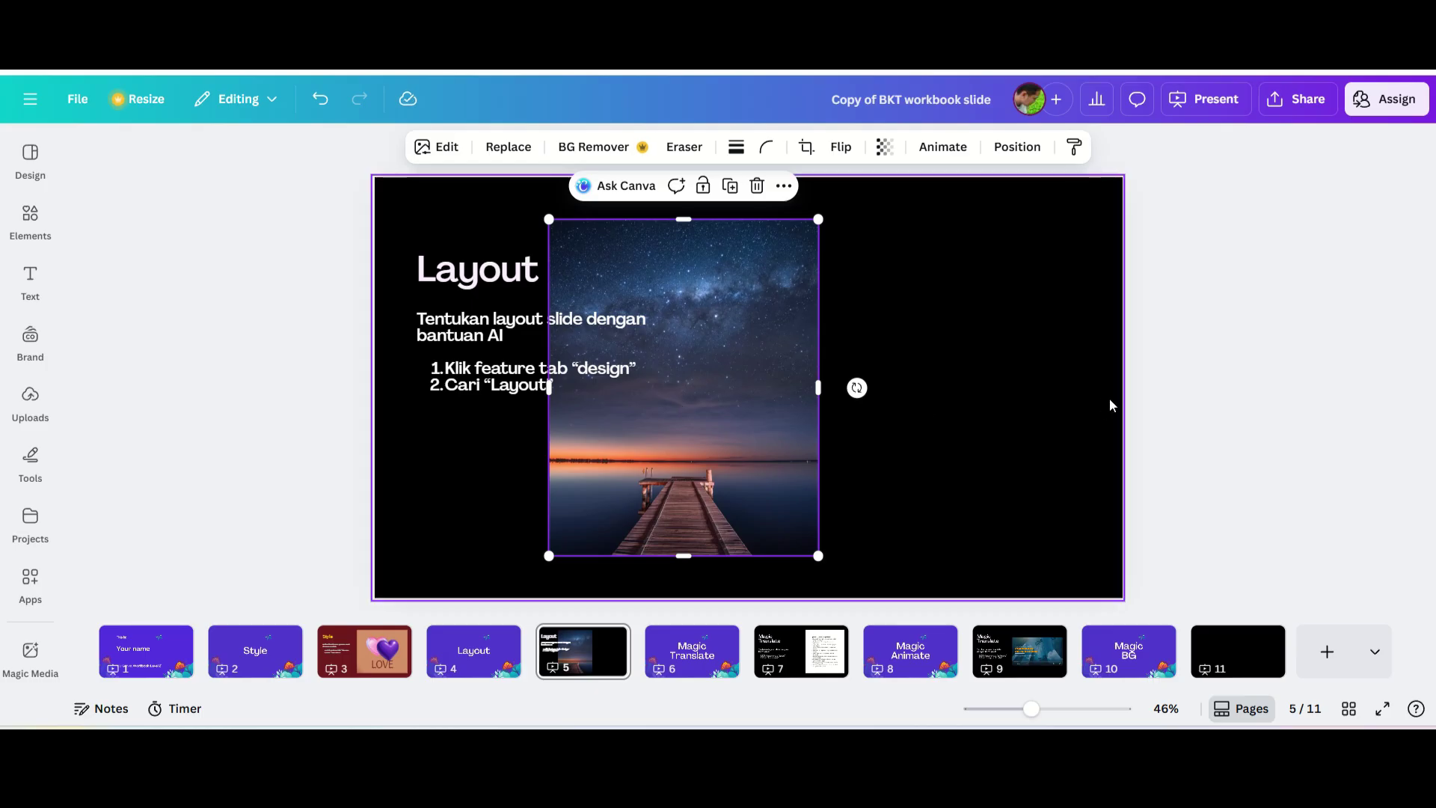
Open the suggested layouts for the slide and apply the one with the photo over an offset blue-grey rectangle.
{"action": "left_click", "coordinate": [34, 166]}
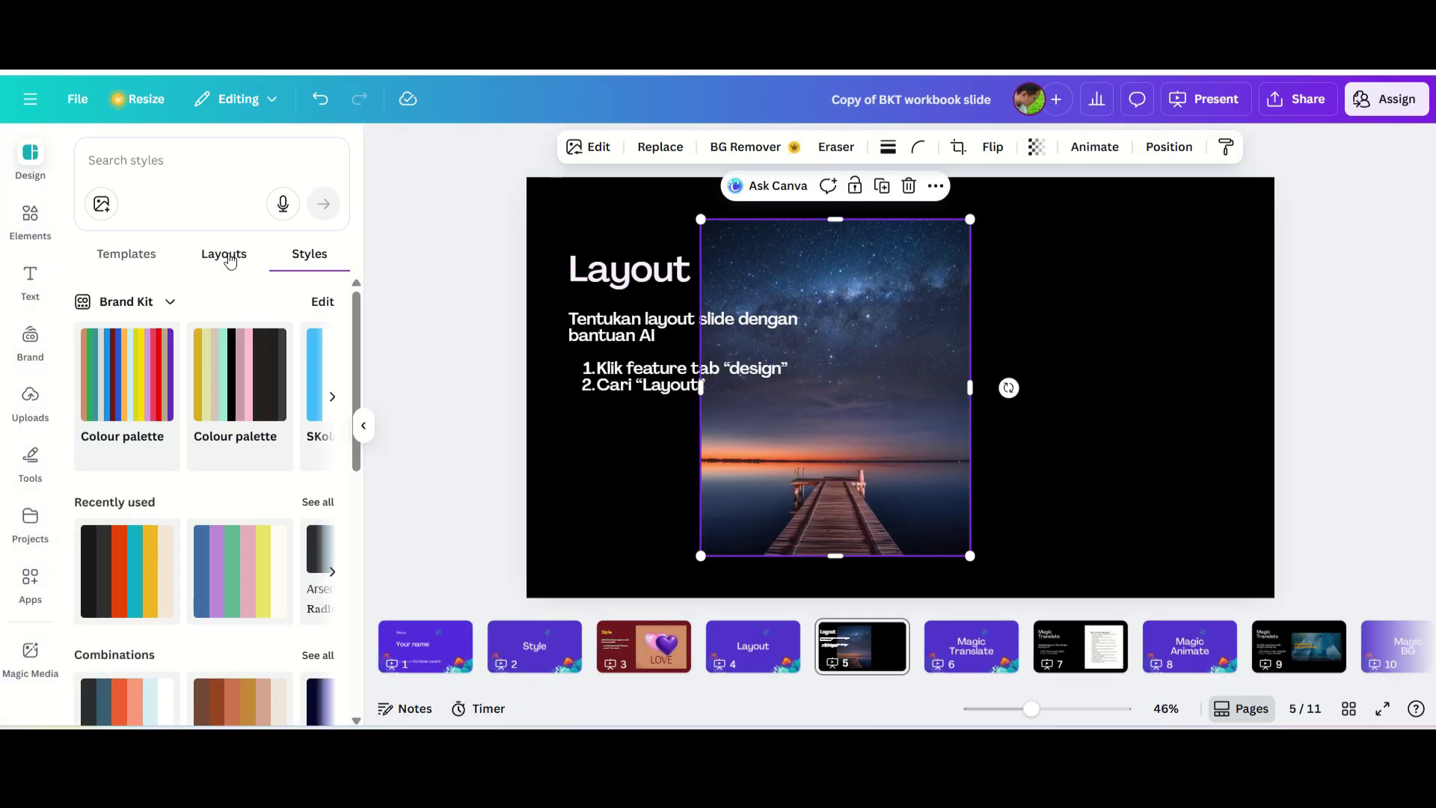
{"action": "left_click", "coordinate": [227, 257]}
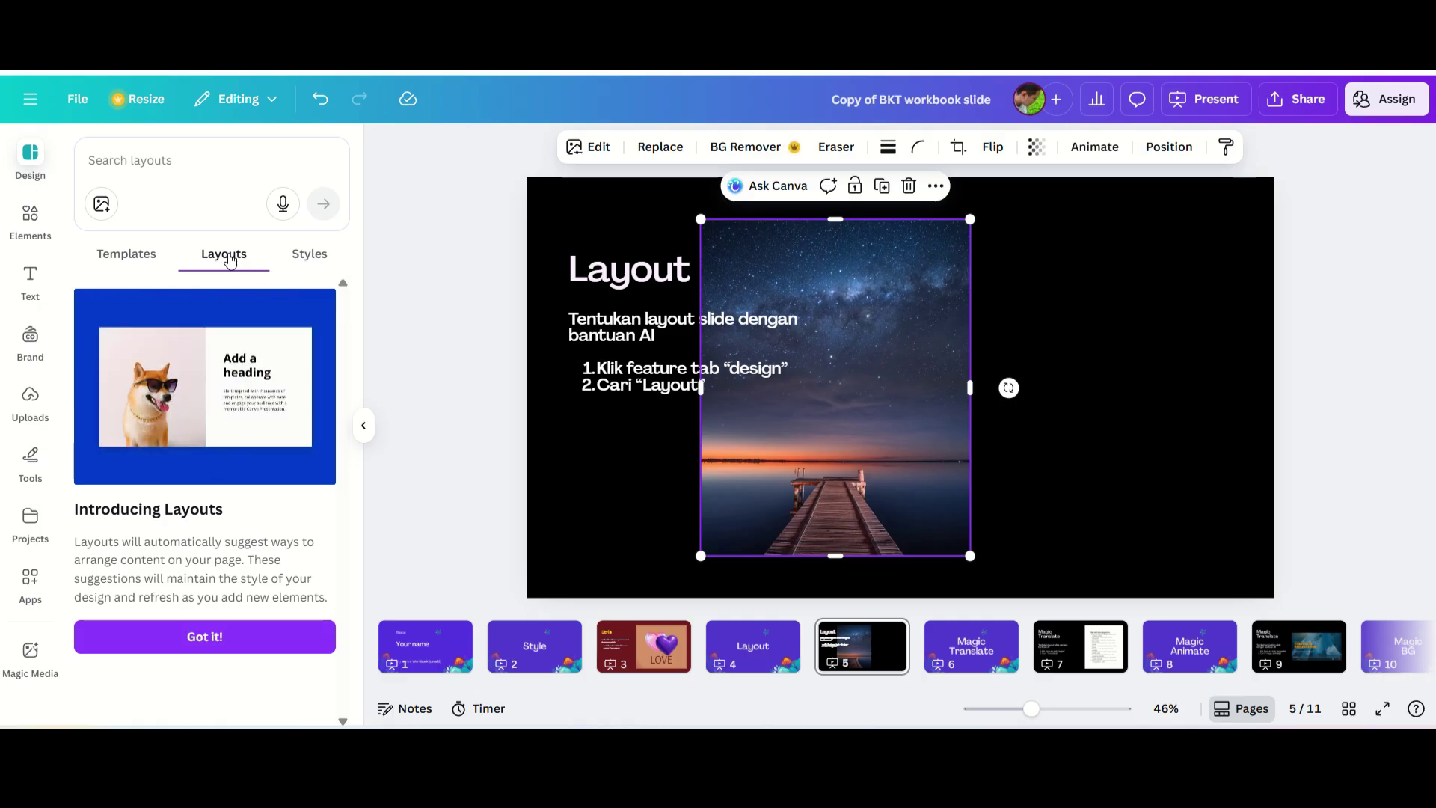
{"action": "left_click", "coordinate": [231, 635]}
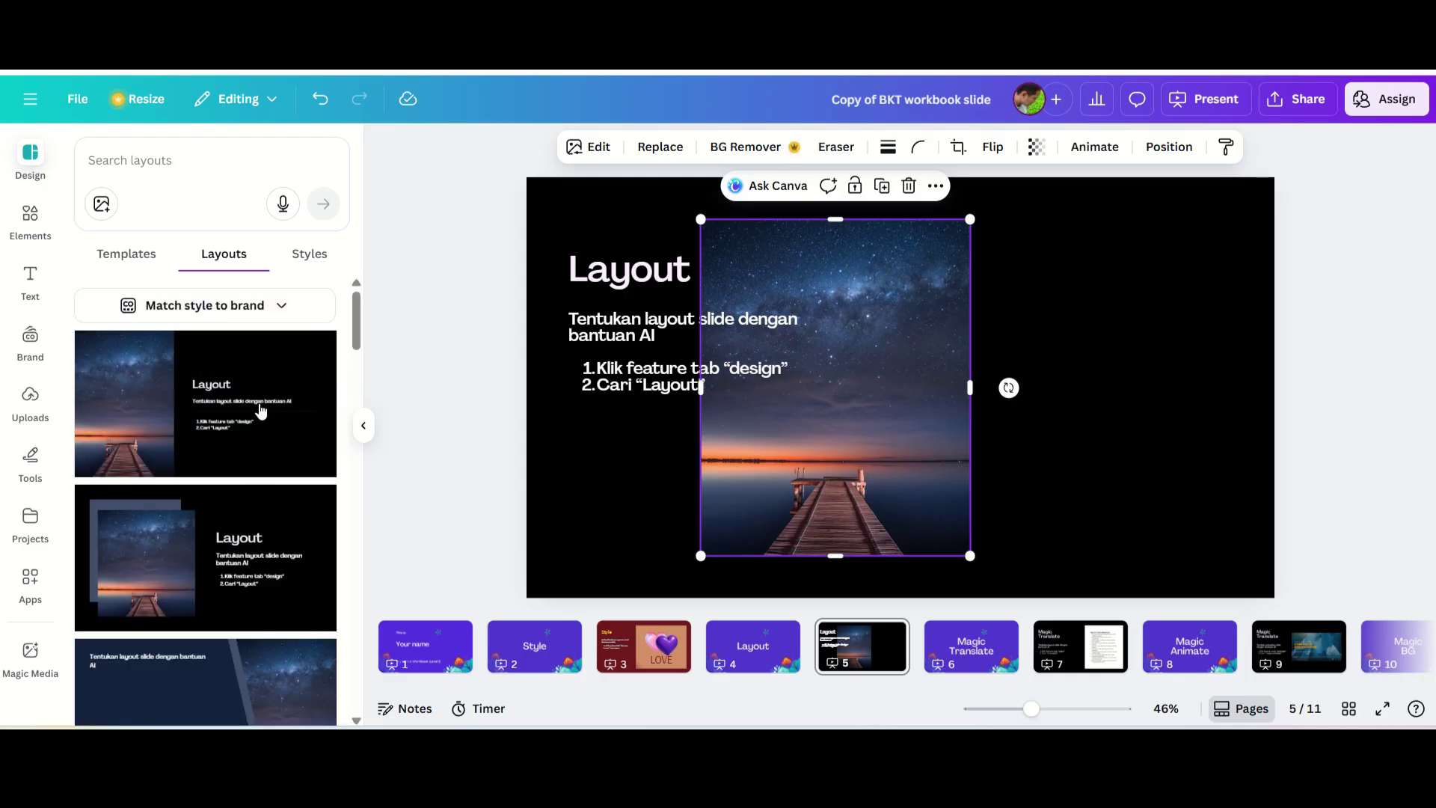
{"action": "left_click", "coordinate": [273, 513]}
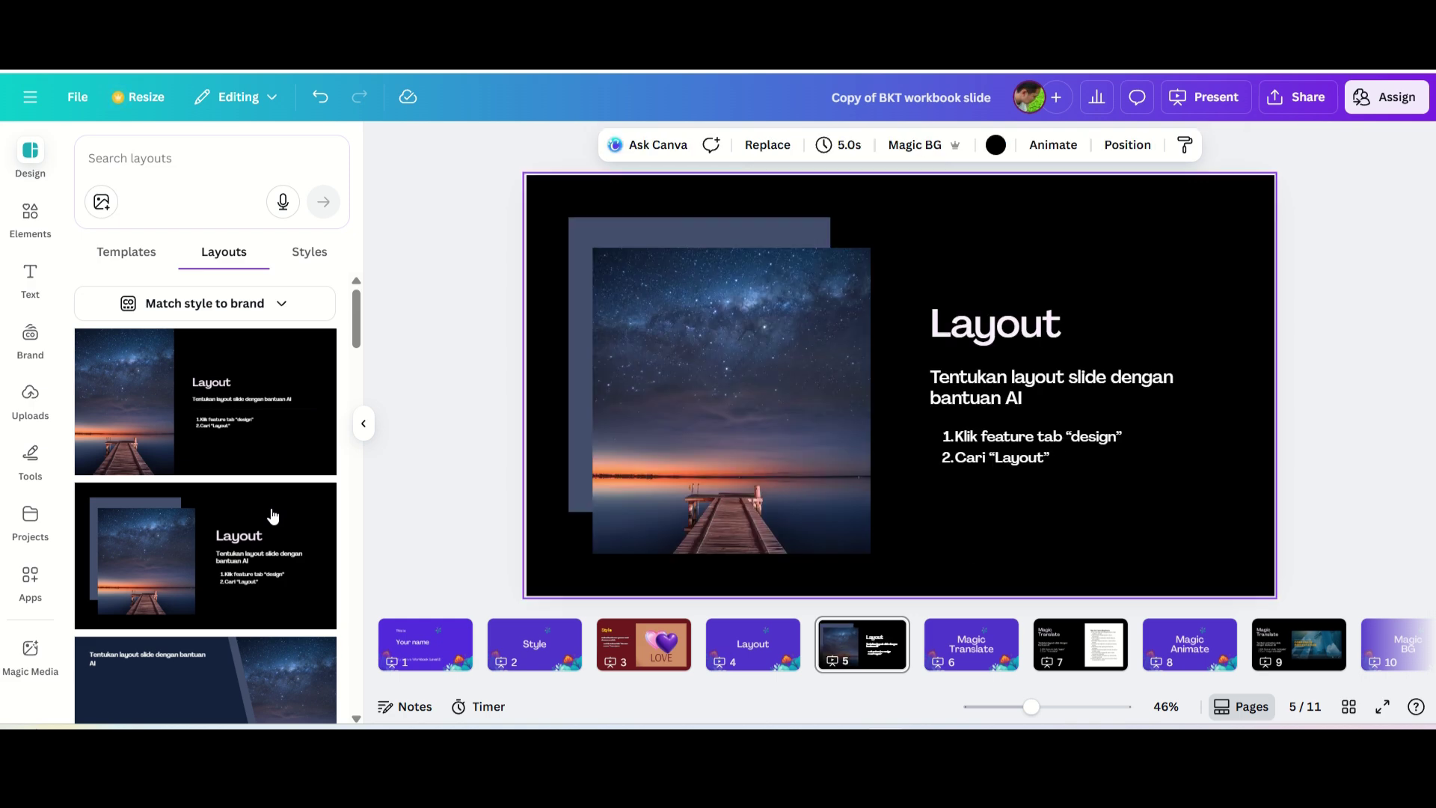
Try several other suggested layouts on the slide, including the slanted photo split and the diagonal band behind the photo.
{"action": "scroll", "coordinate": [270, 510], "scroll_direction": "down", "scroll_amount": 3}
{"action": "left_click", "coordinate": [269, 510]}
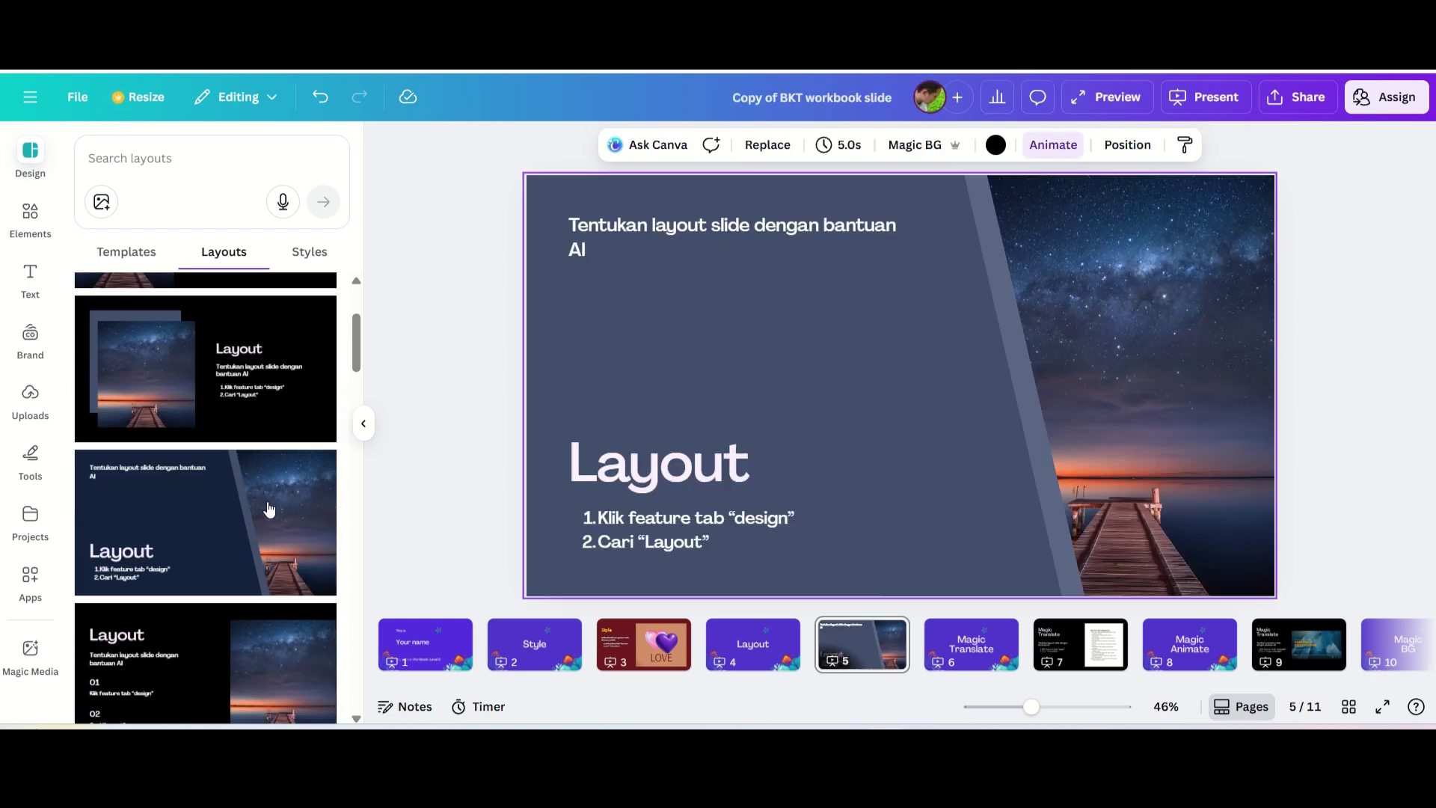
{"action": "scroll", "coordinate": [269, 510], "scroll_direction": "down", "scroll_amount": 3}
{"action": "left_click", "coordinate": [269, 511]}
{"action": "scroll", "coordinate": [267, 513], "scroll_direction": "down", "scroll_amount": 3}
{"action": "left_click", "coordinate": [267, 513]}
{"action": "scroll", "coordinate": [268, 486], "scroll_direction": "down", "scroll_amount": 3}
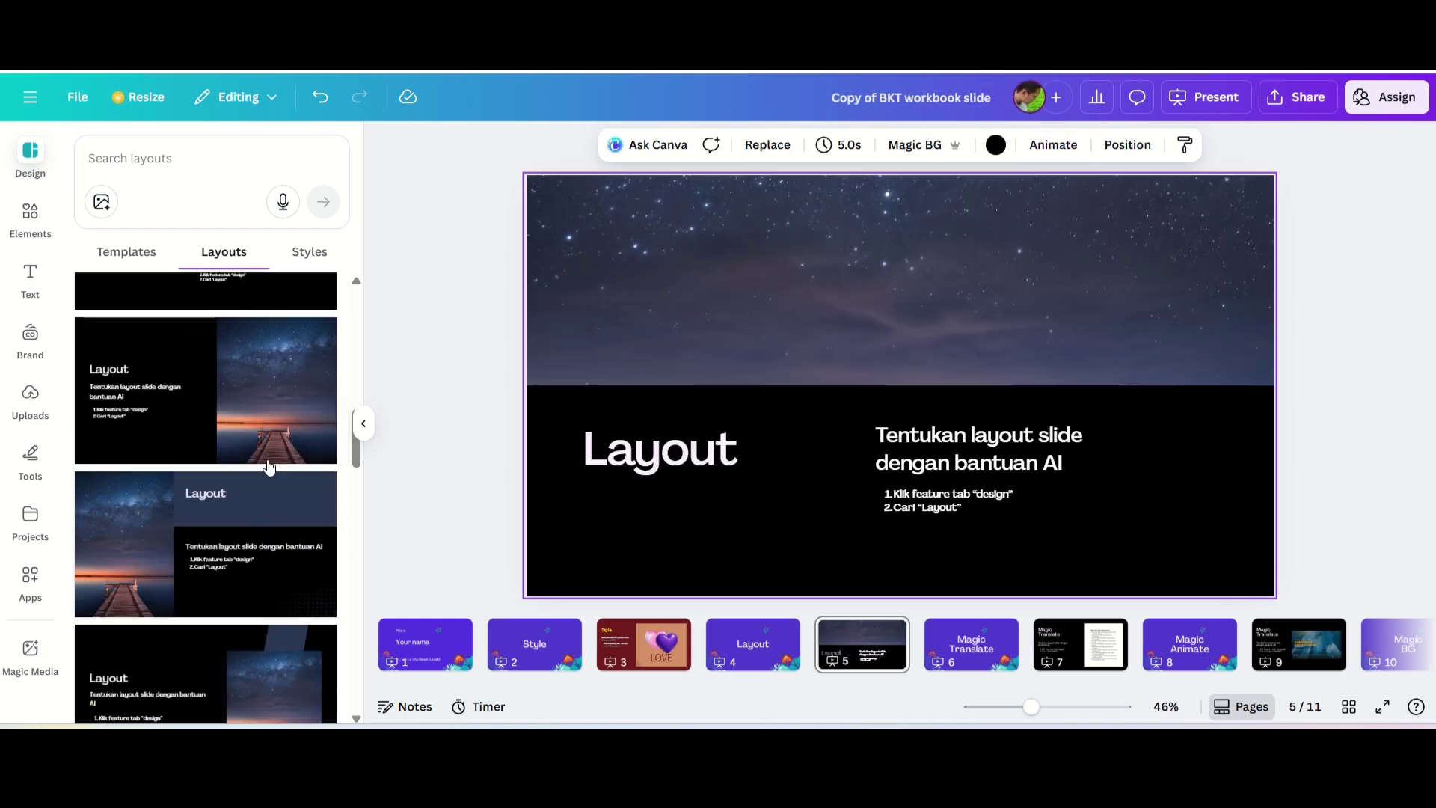
{"action": "left_click", "coordinate": [270, 449]}
{"action": "scroll", "coordinate": [271, 449], "scroll_direction": "down", "scroll_amount": 3}
{"action": "left_click", "coordinate": [270, 449]}
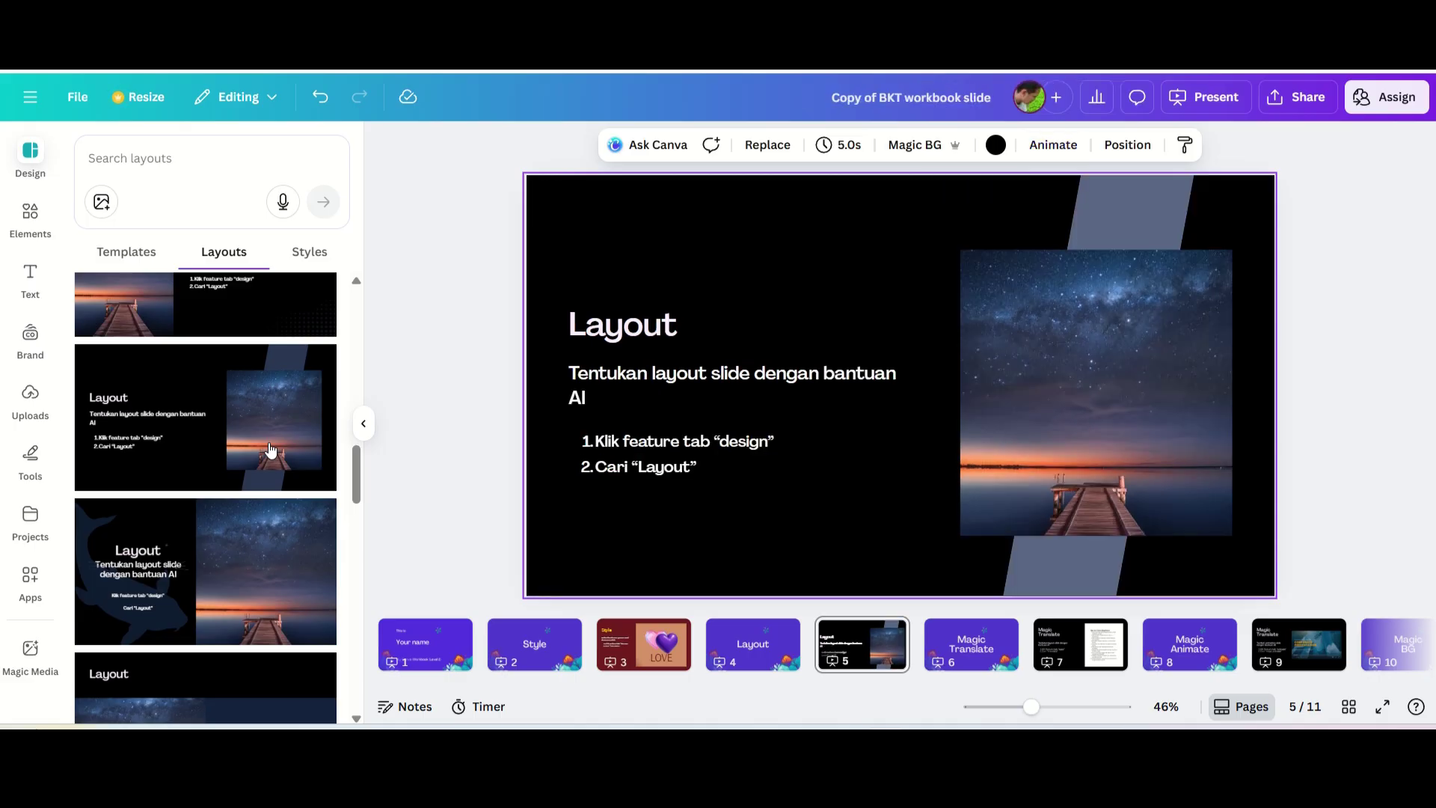
Apply the suggested layout that frames the photo in a circle with thin outer rings beside the text.
{"action": "scroll", "coordinate": [269, 463], "scroll_direction": "down", "scroll_amount": 5}
{"action": "left_click", "coordinate": [266, 479]}
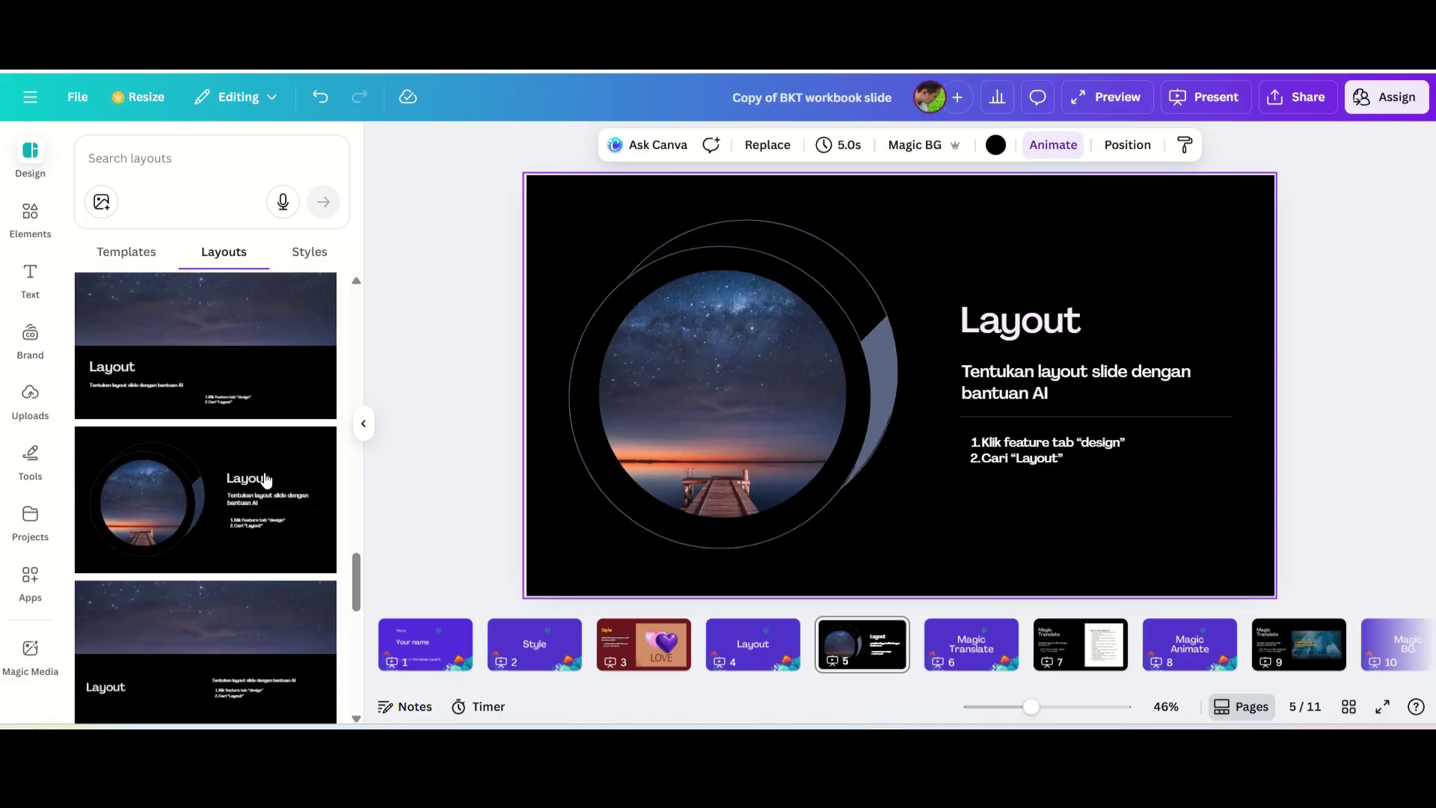
{"action": "left_click", "coordinate": [420, 432]}
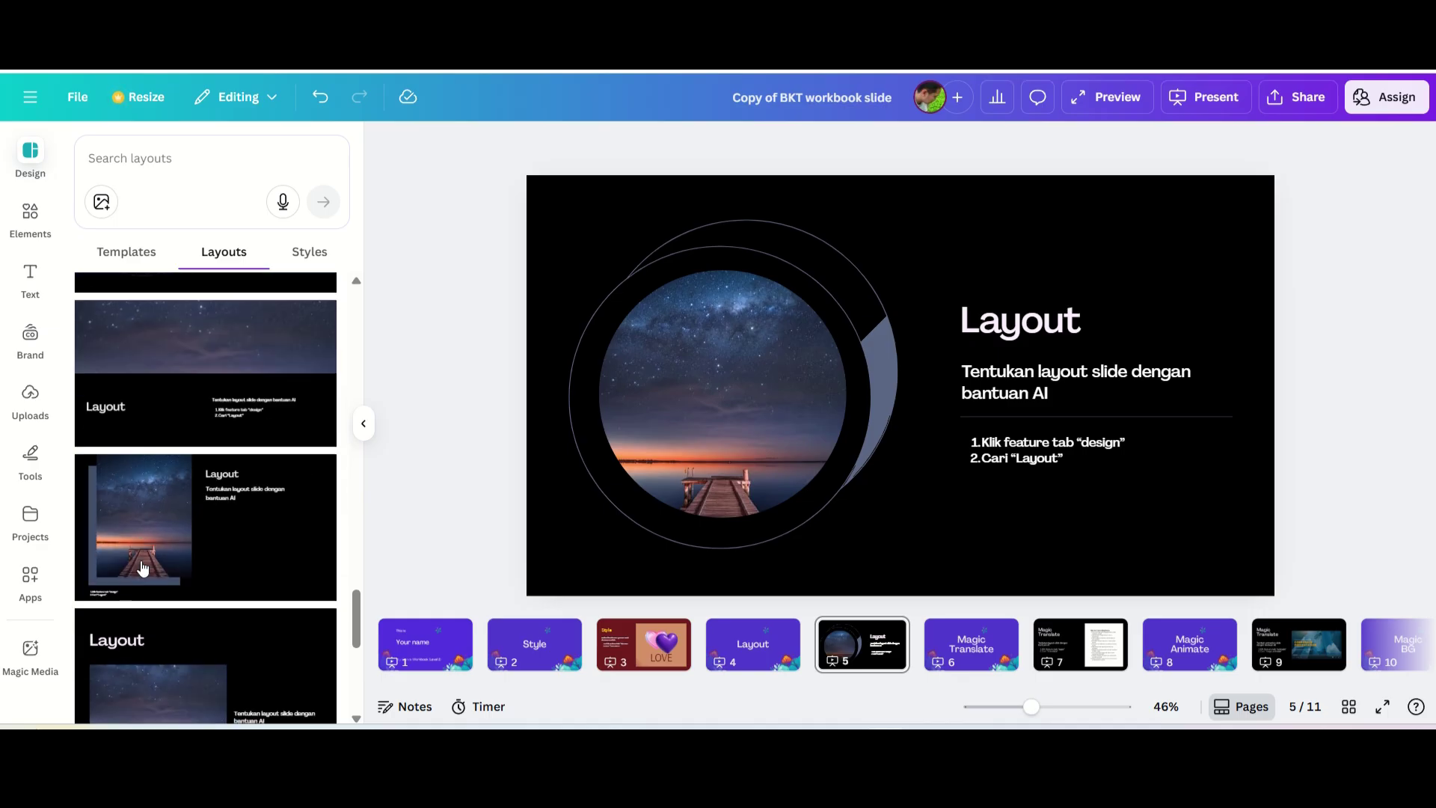
{"action": "scroll", "coordinate": [142, 564], "scroll_direction": "down", "scroll_amount": 5}
{"action": "scroll", "coordinate": [155, 518], "scroll_direction": "down", "scroll_amount": 3}
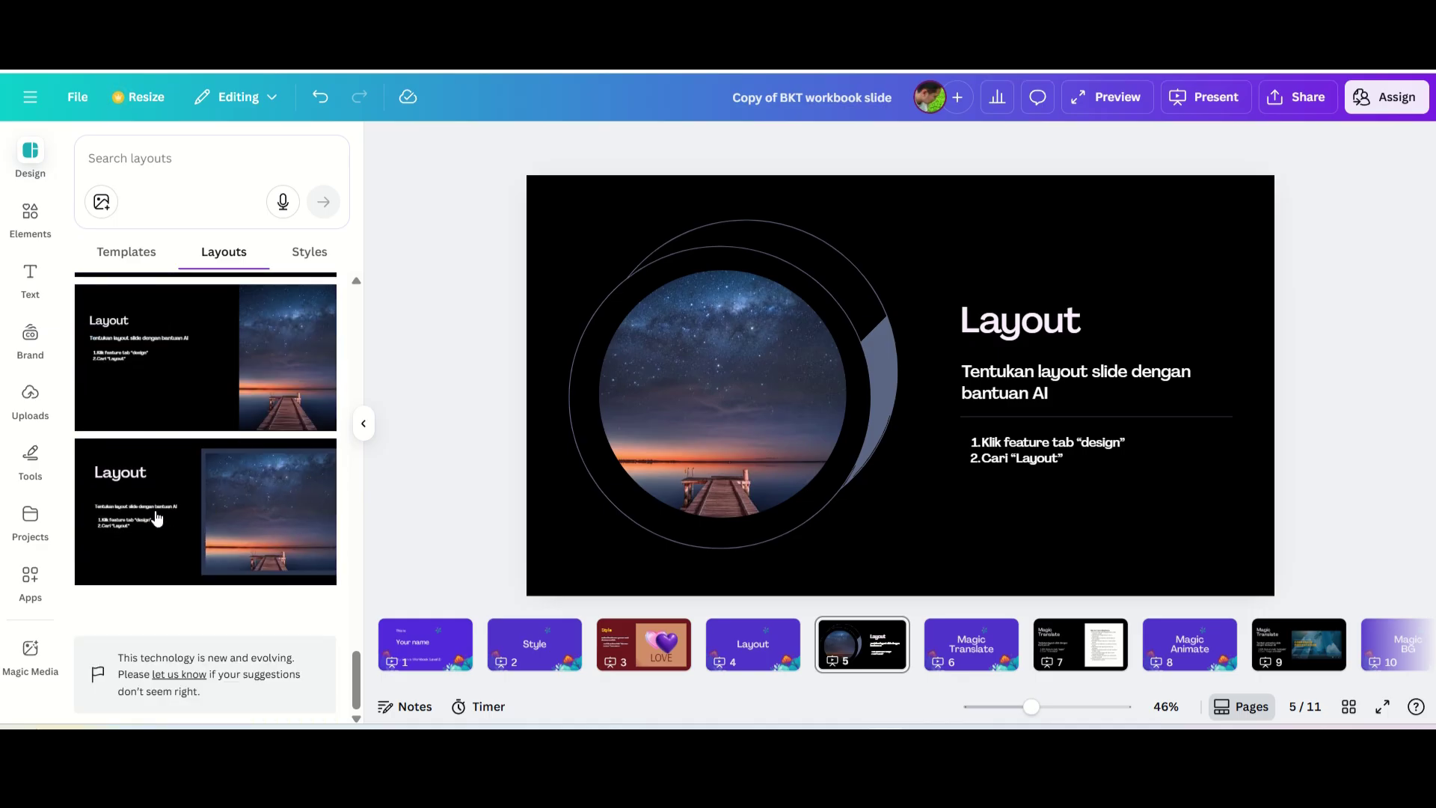
{"action": "scroll", "coordinate": [157, 517], "scroll_direction": "down", "scroll_amount": 3}
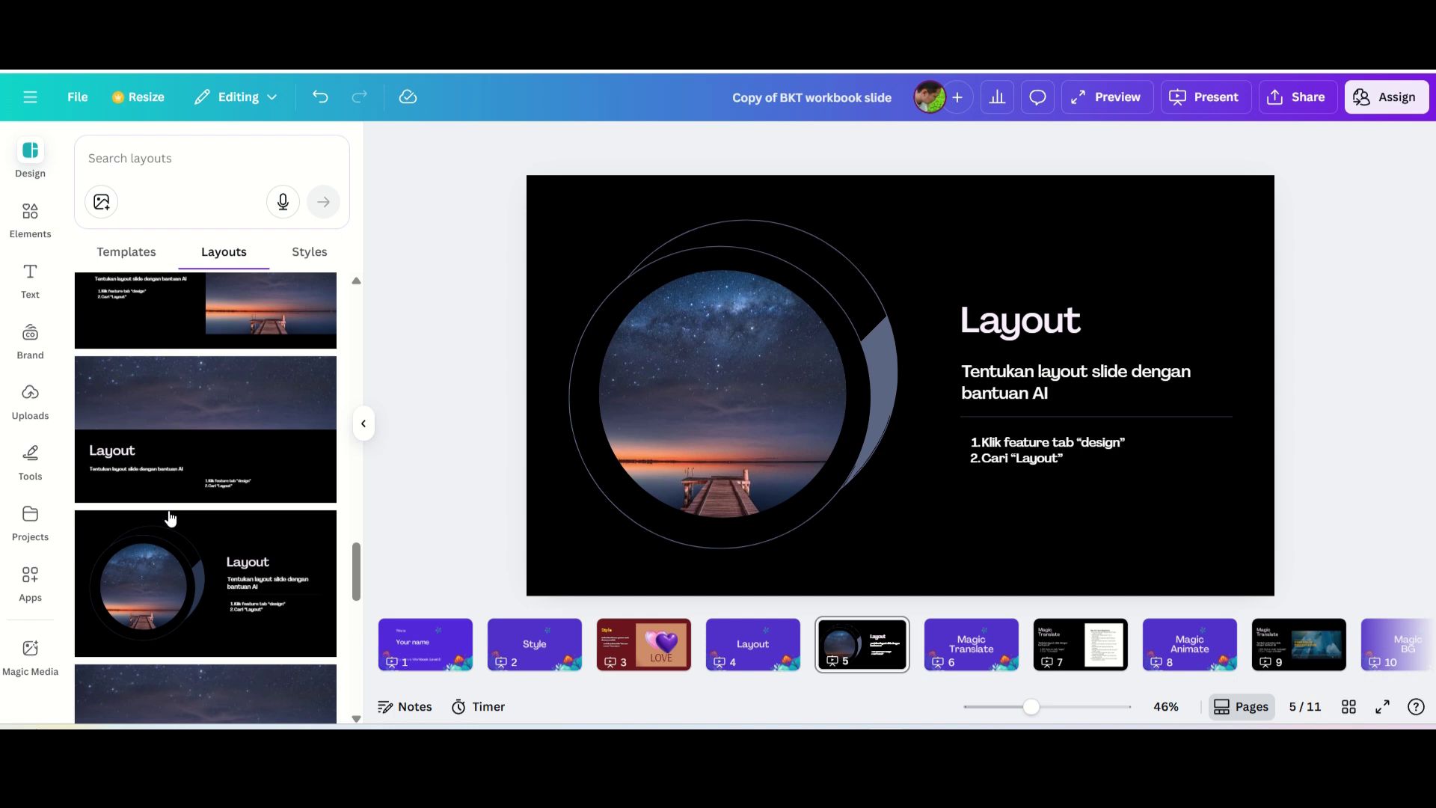
Go through the Magic Translate title slide to page 7 and select its "Tips for Canva Beginners" text box.
{"action": "left_click", "coordinate": [985, 655]}
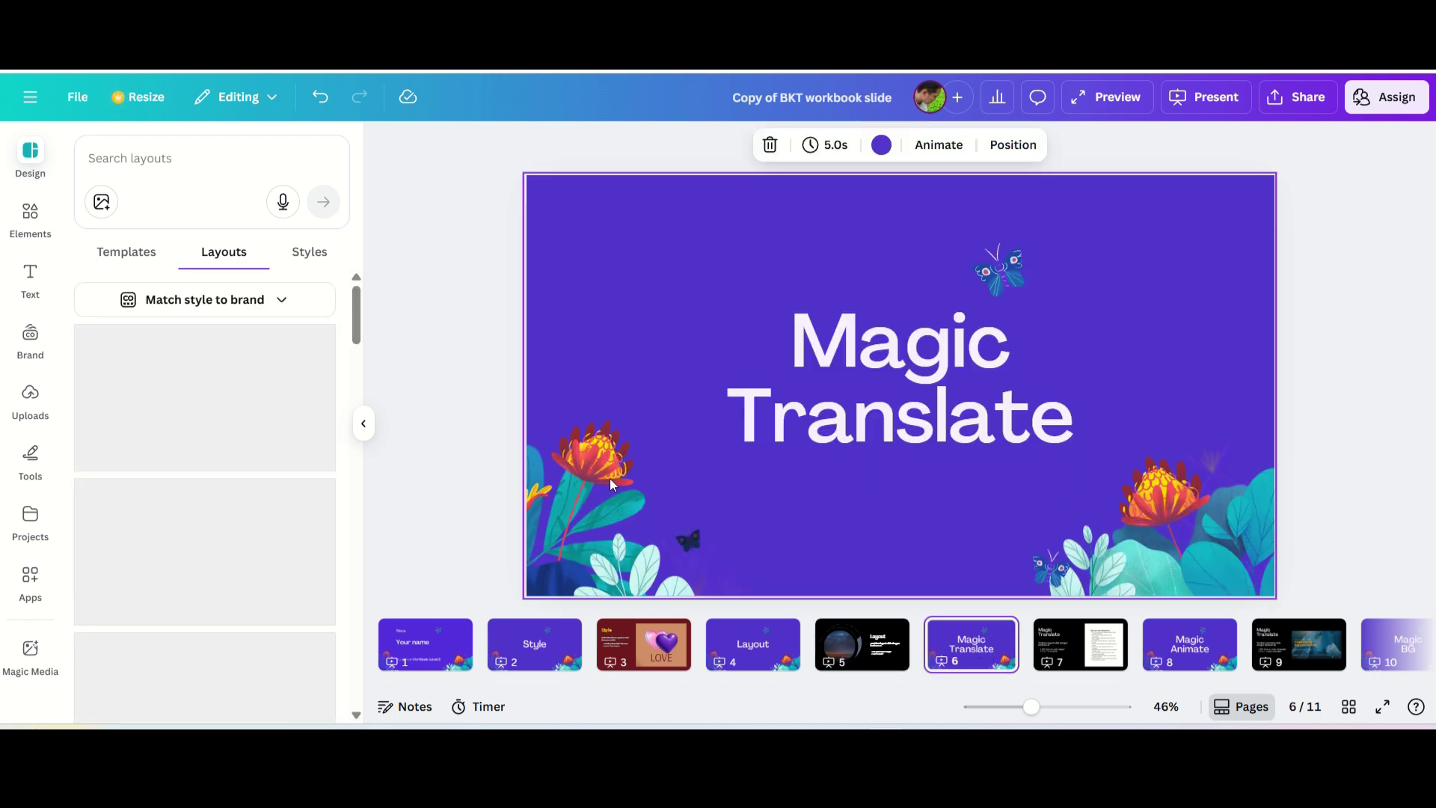
{"action": "left_click", "coordinate": [364, 423]}
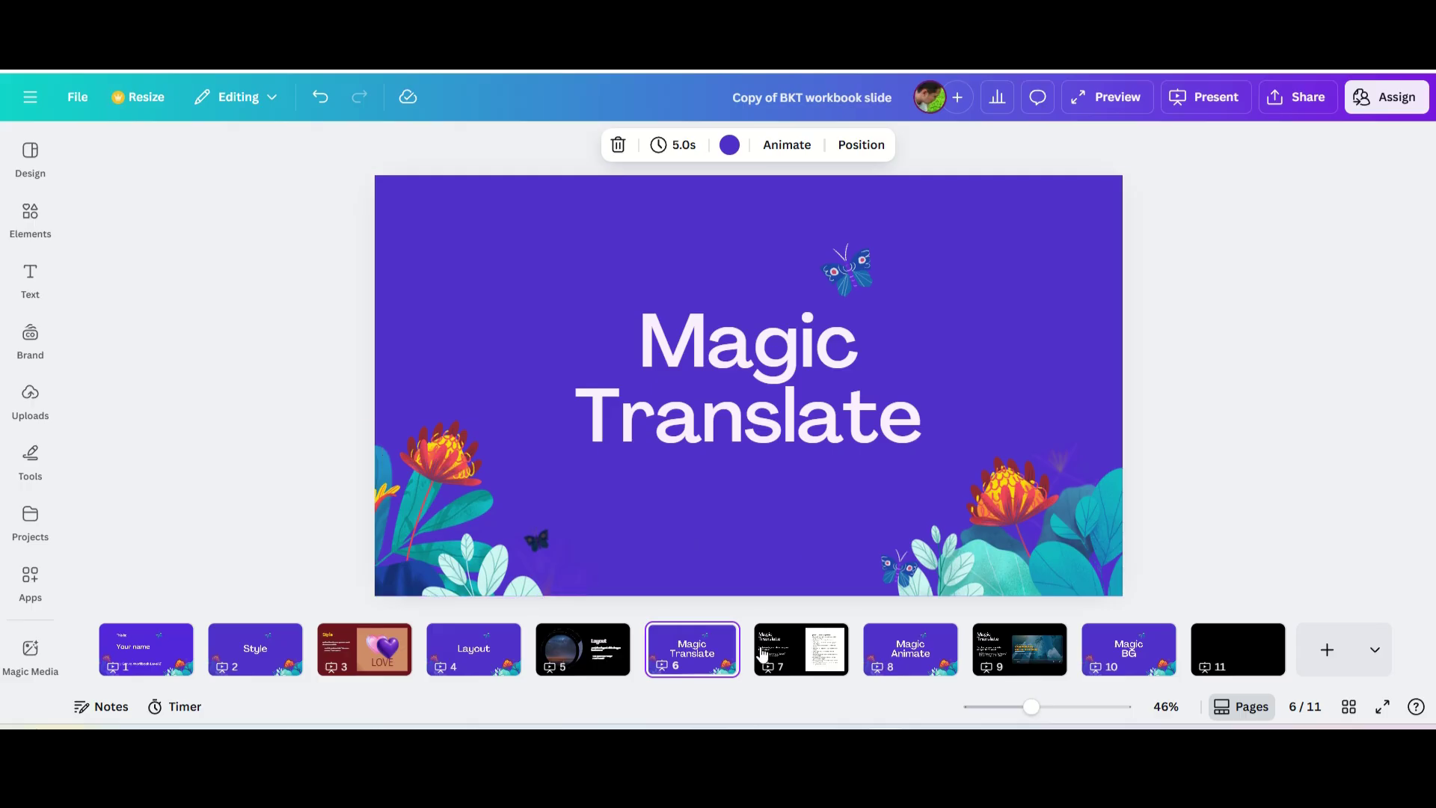
{"action": "left_click", "coordinate": [781, 673]}
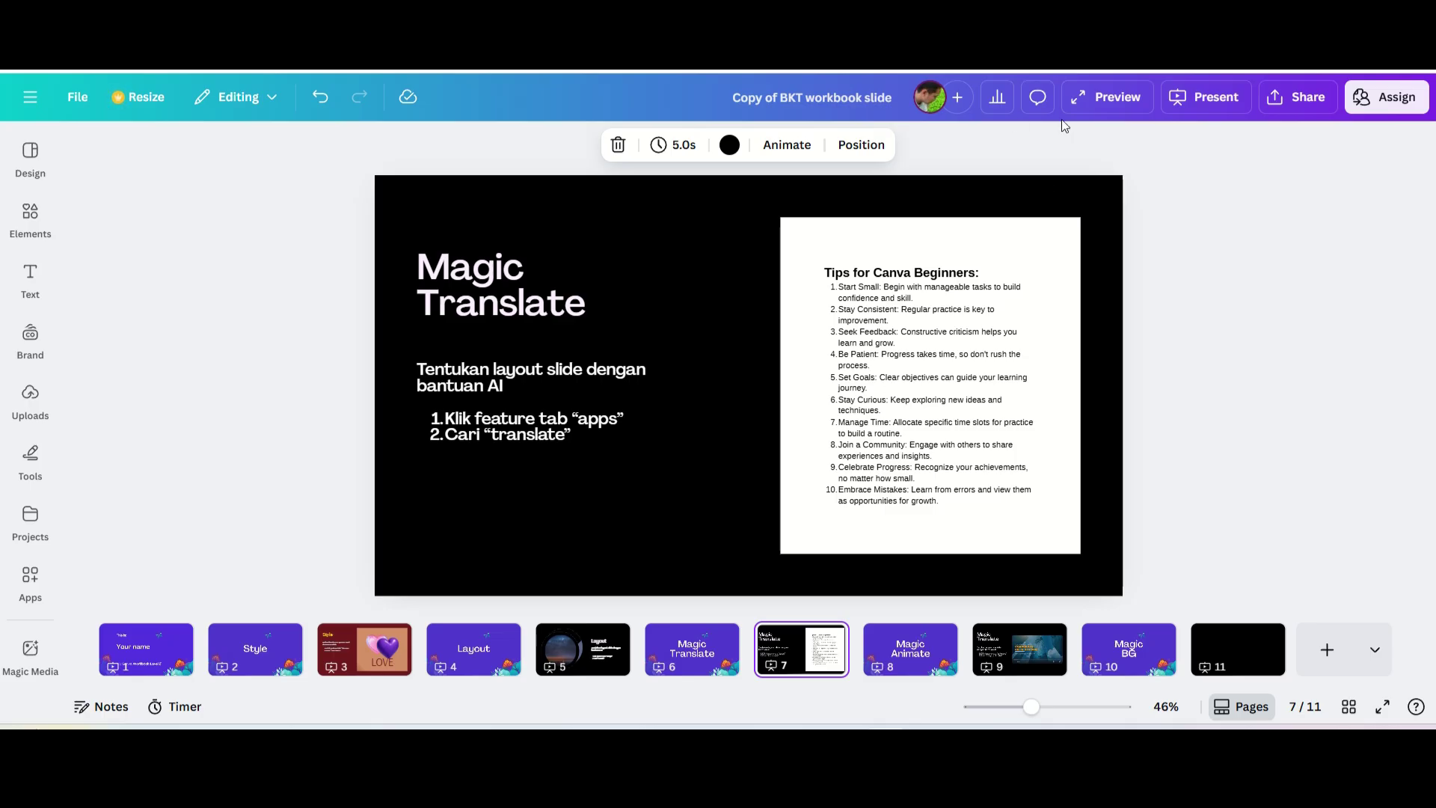
{"action": "left_click", "coordinate": [949, 337]}
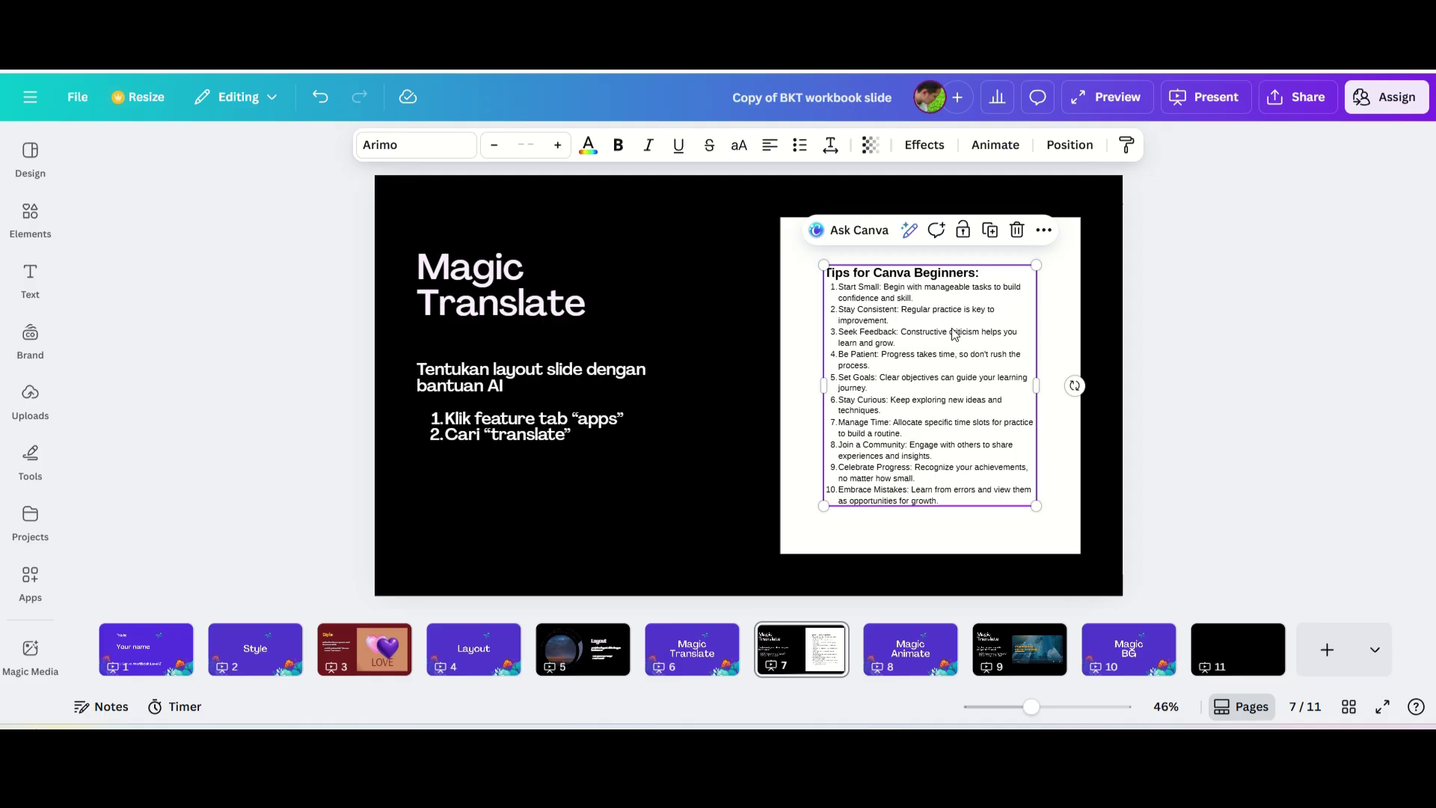
Search the Canva apps for "translate" and open the Translate app.
{"action": "left_click", "coordinate": [29, 587]}
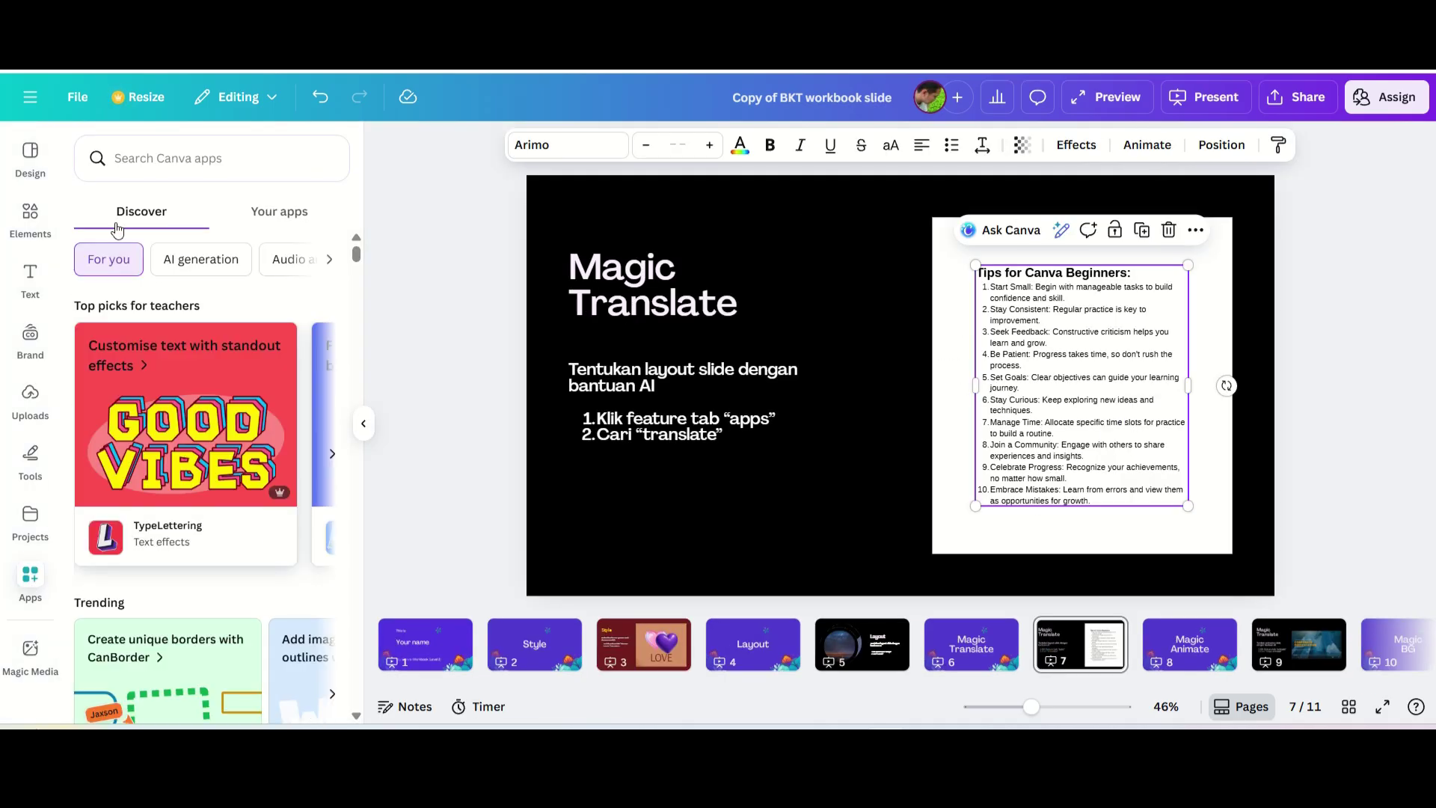
{"action": "left_click", "coordinate": [147, 162]}
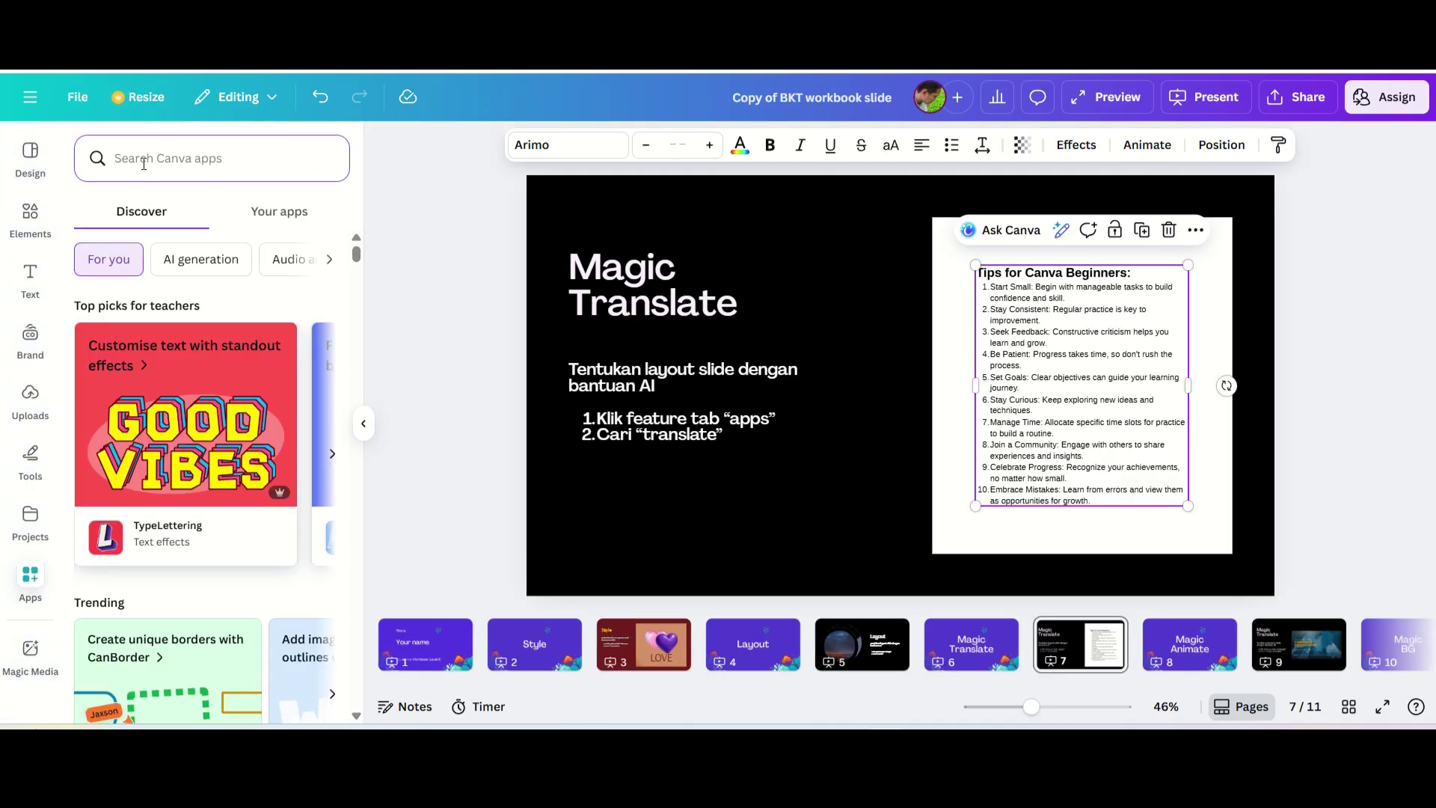
{"action": "type", "text": "tra"}
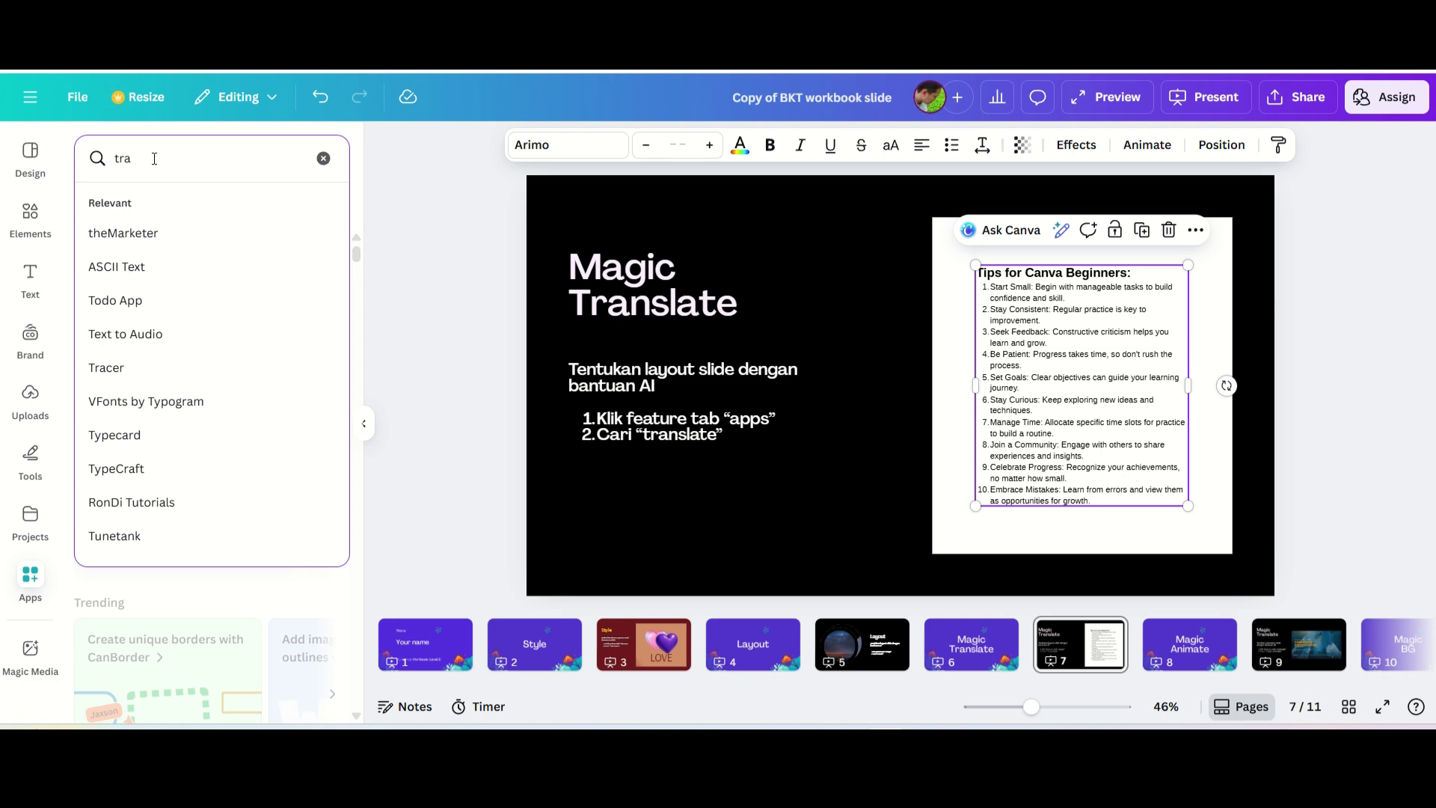
{"action": "type", "text": "nslate"}
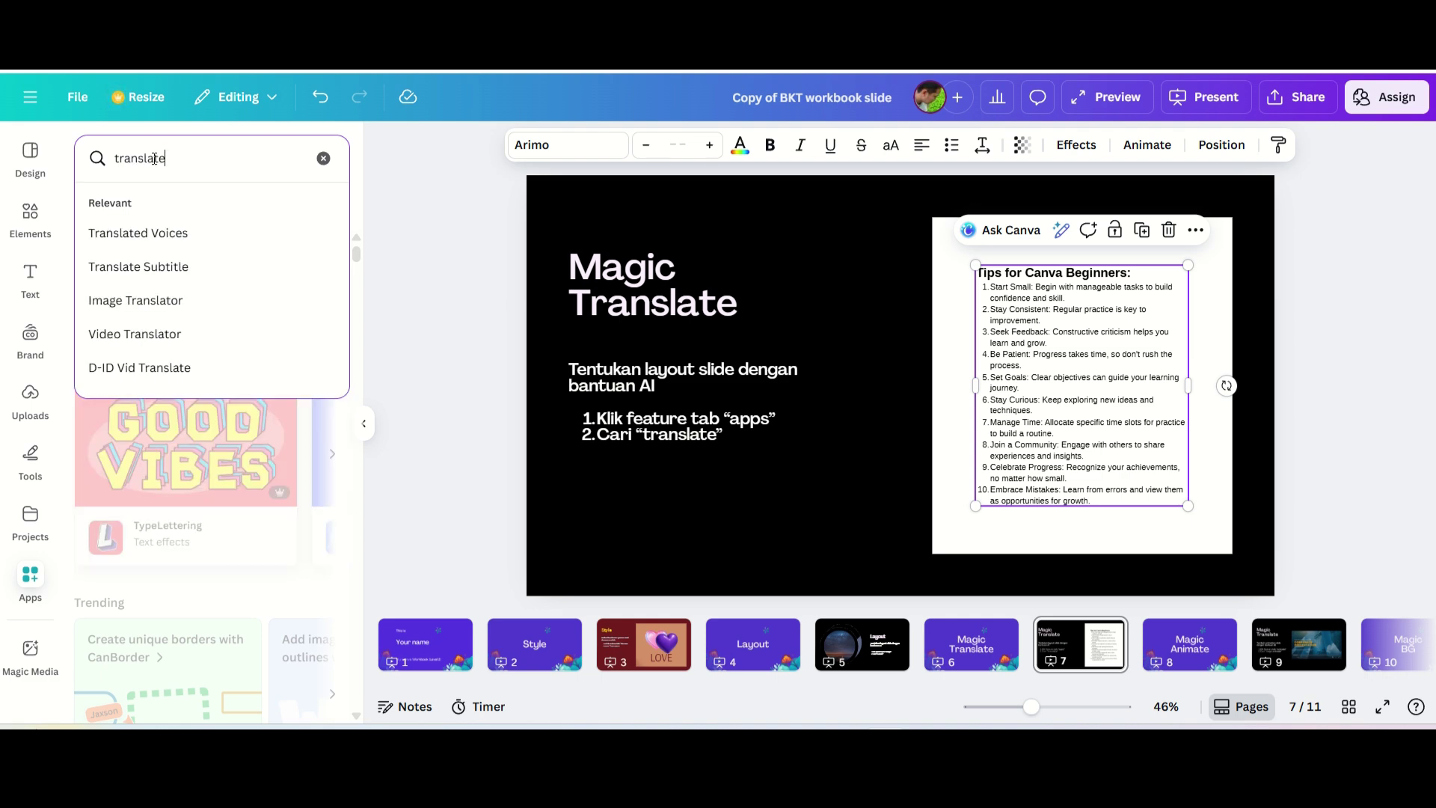
{"action": "key", "text": "Return"}
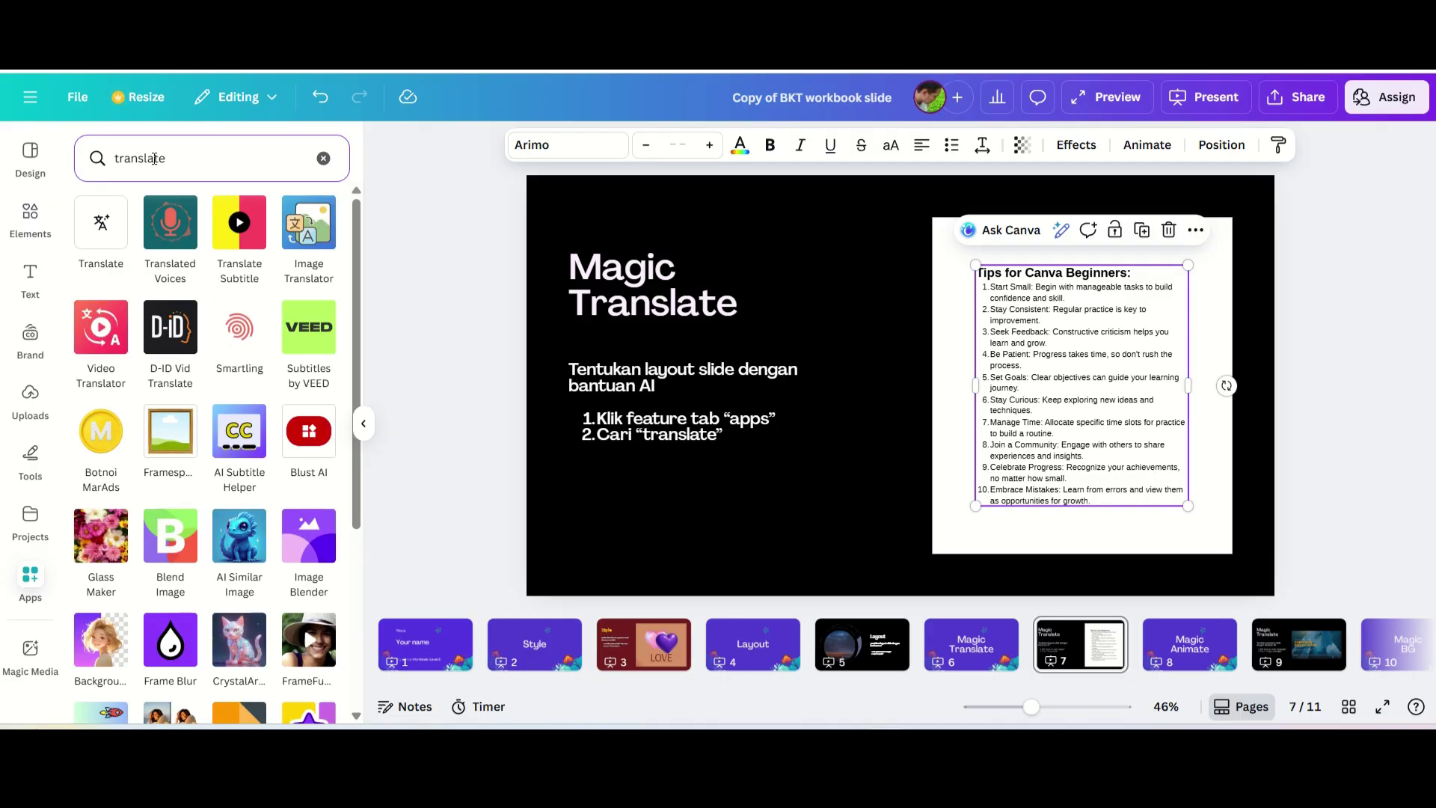
{"action": "left_click", "coordinate": [111, 249]}
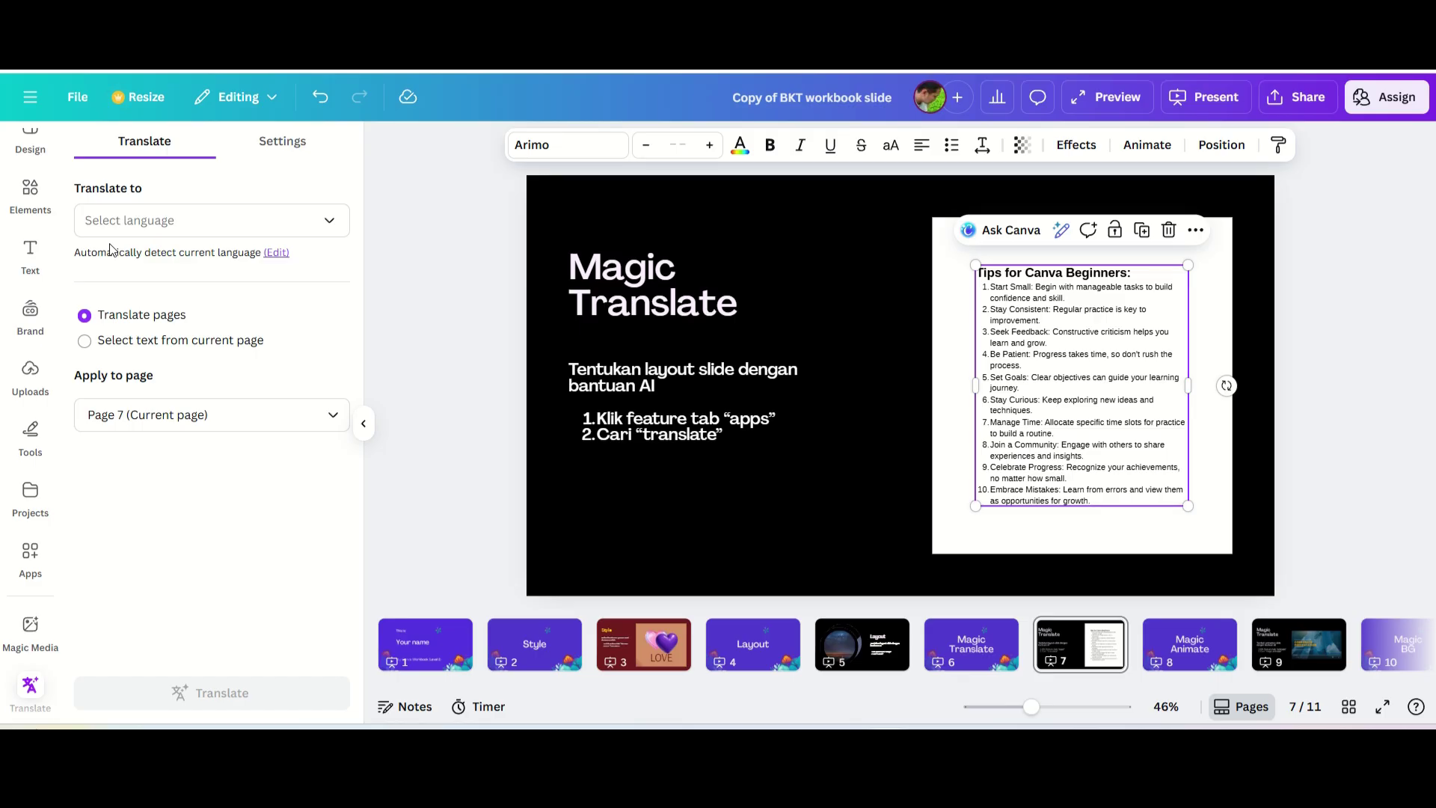
Set the target language of the translation to Malay.
{"action": "left_click", "coordinate": [268, 224]}
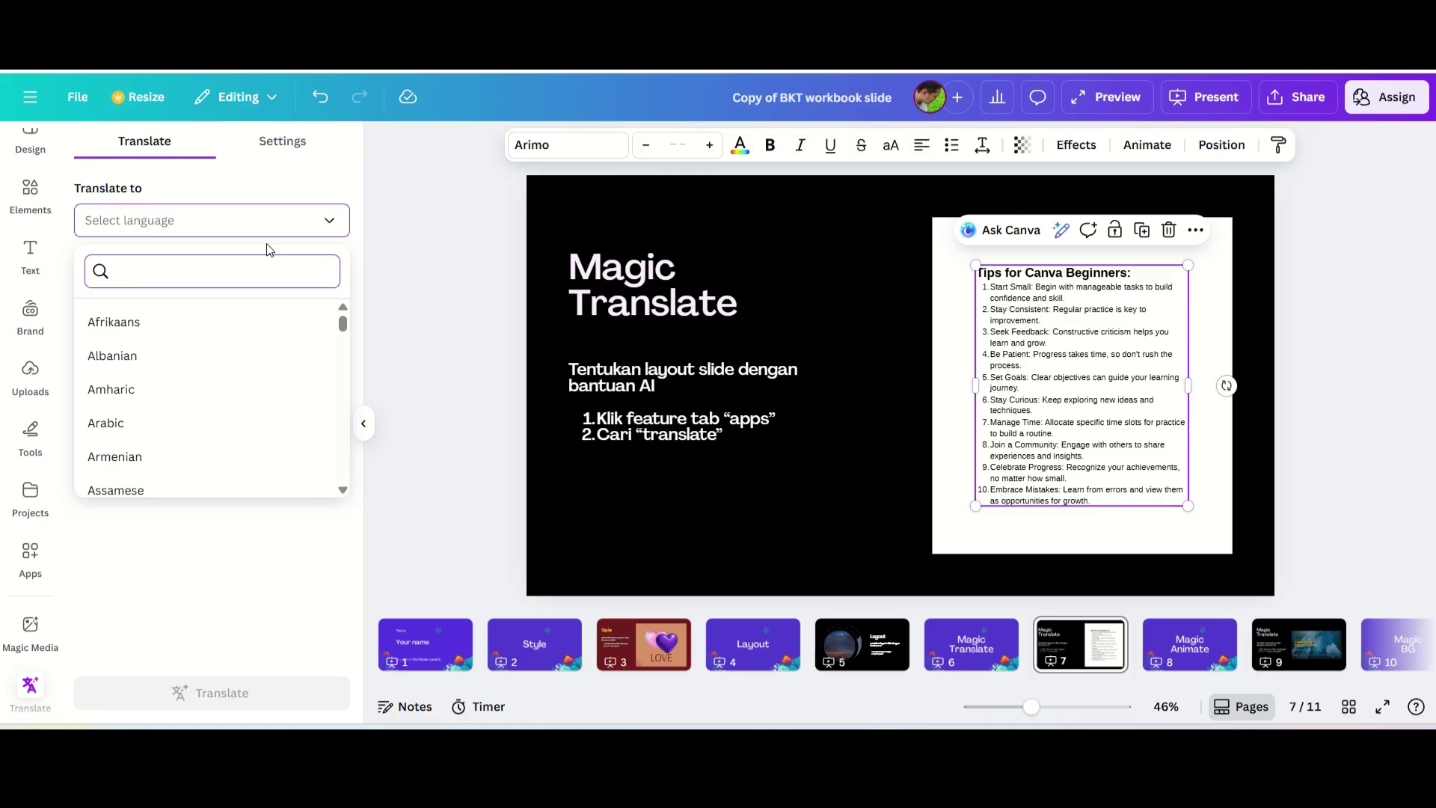
{"action": "scroll", "coordinate": [291, 370], "scroll_direction": "down", "scroll_amount": 2}
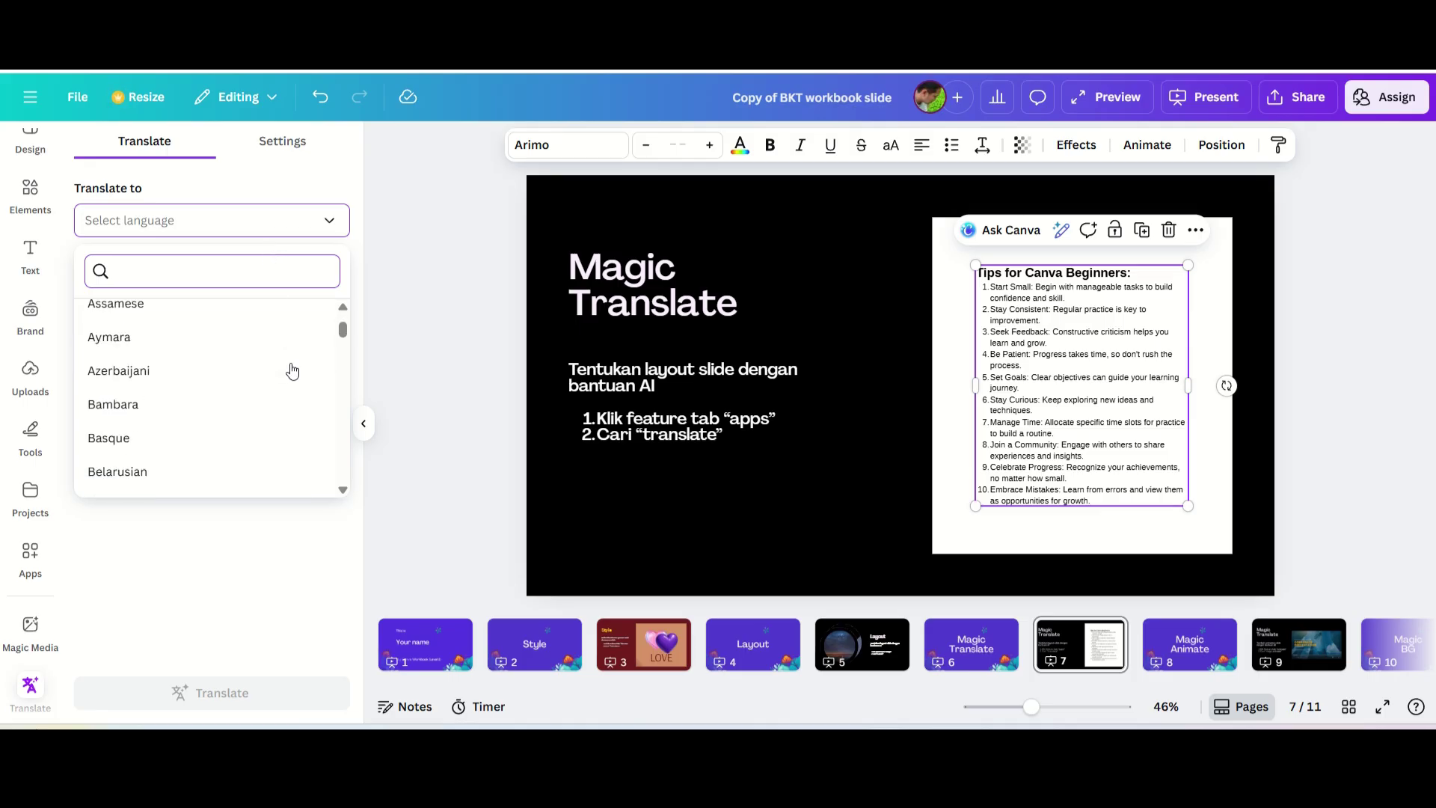
{"action": "scroll", "coordinate": [292, 370], "scroll_direction": "down", "scroll_amount": 1}
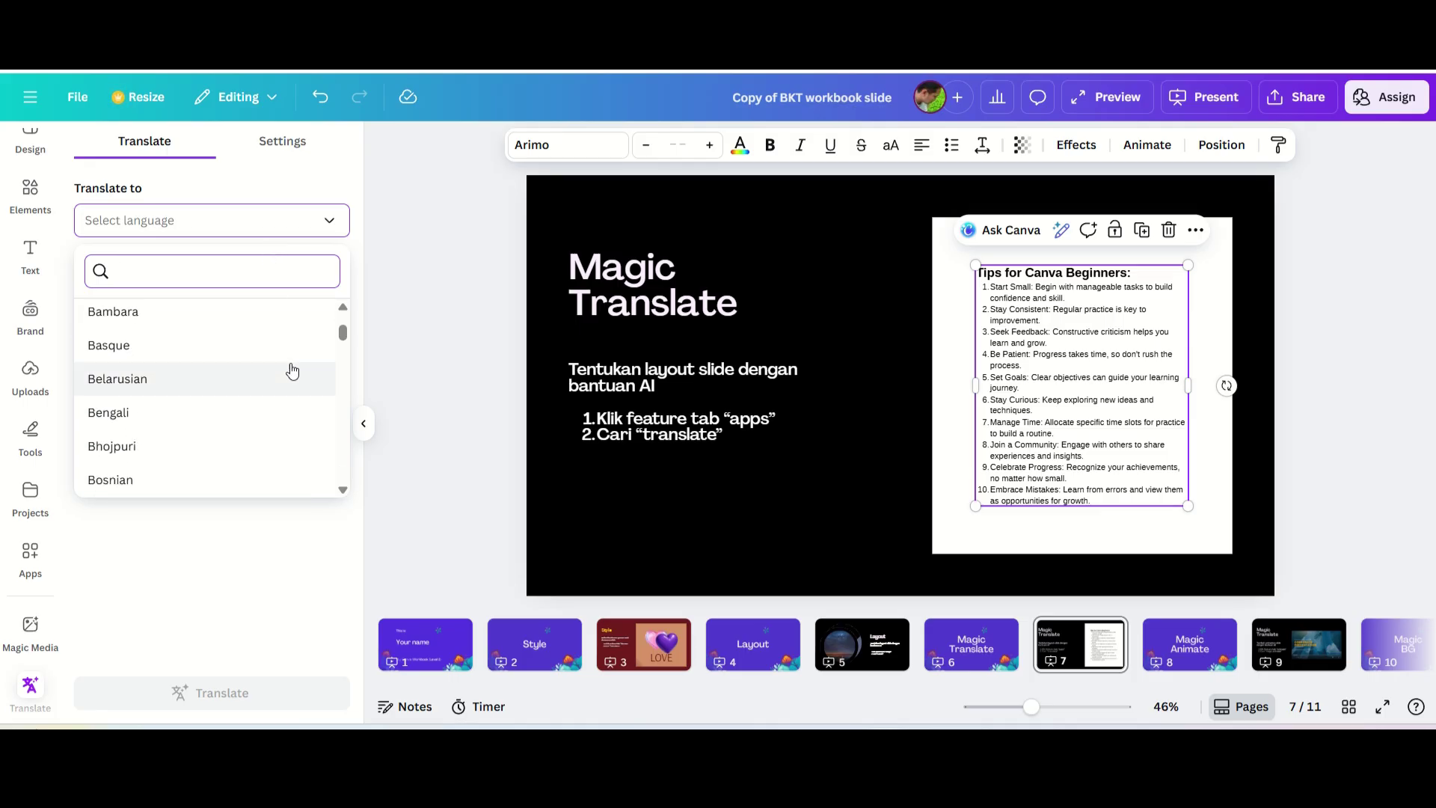
{"action": "scroll", "coordinate": [292, 370], "scroll_direction": "up", "scroll_amount": 4}
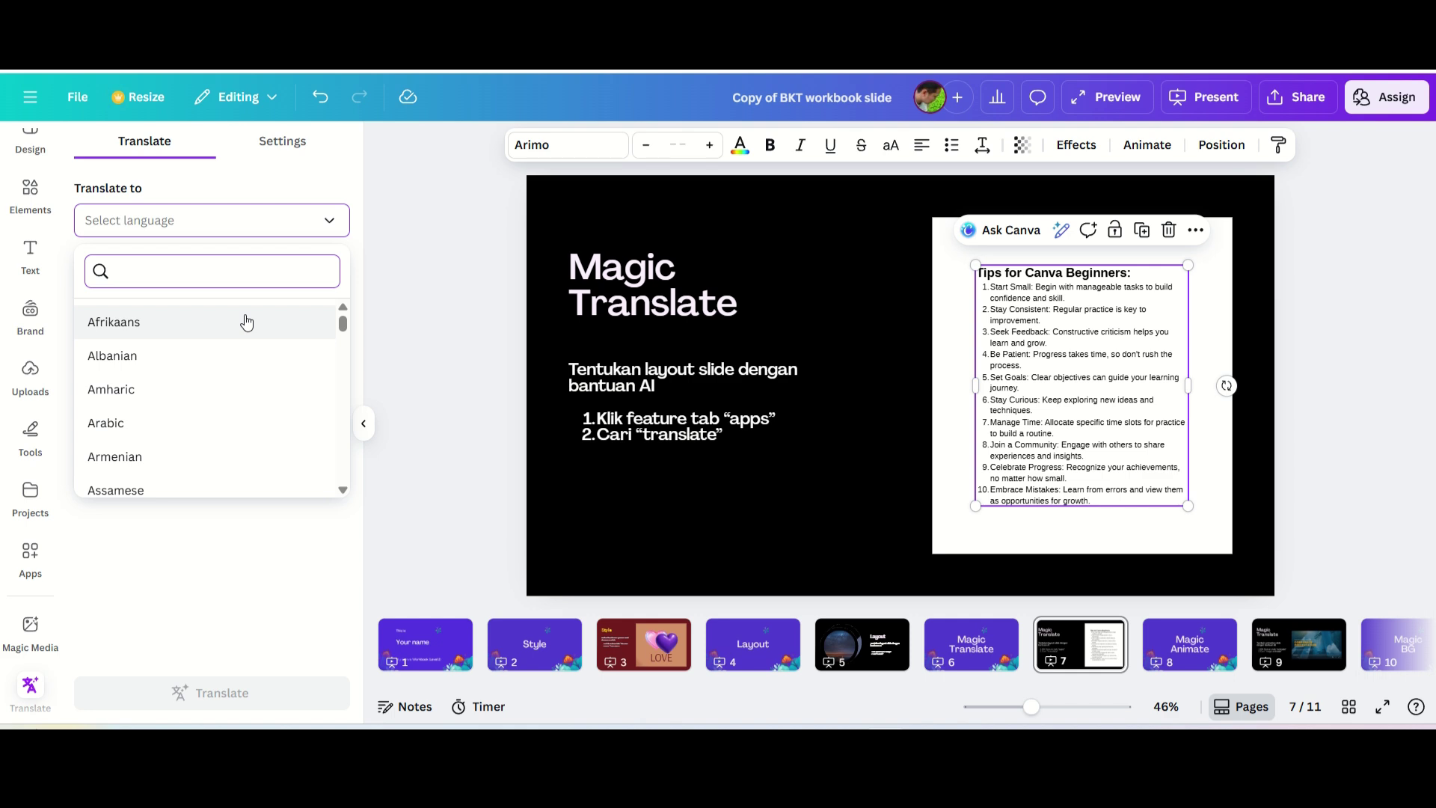
{"action": "type", "text": "mala"}
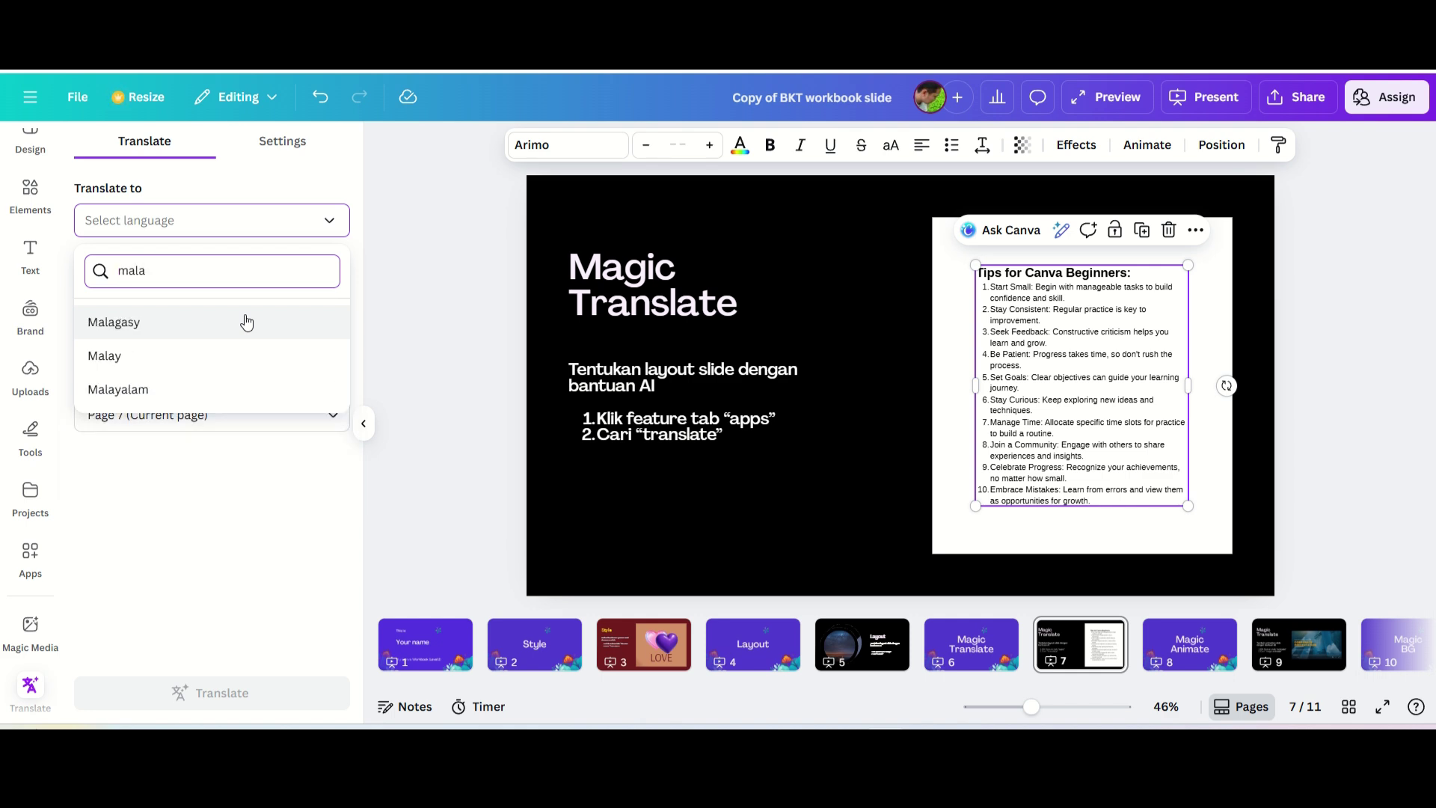
{"action": "left_click", "coordinate": [94, 358]}
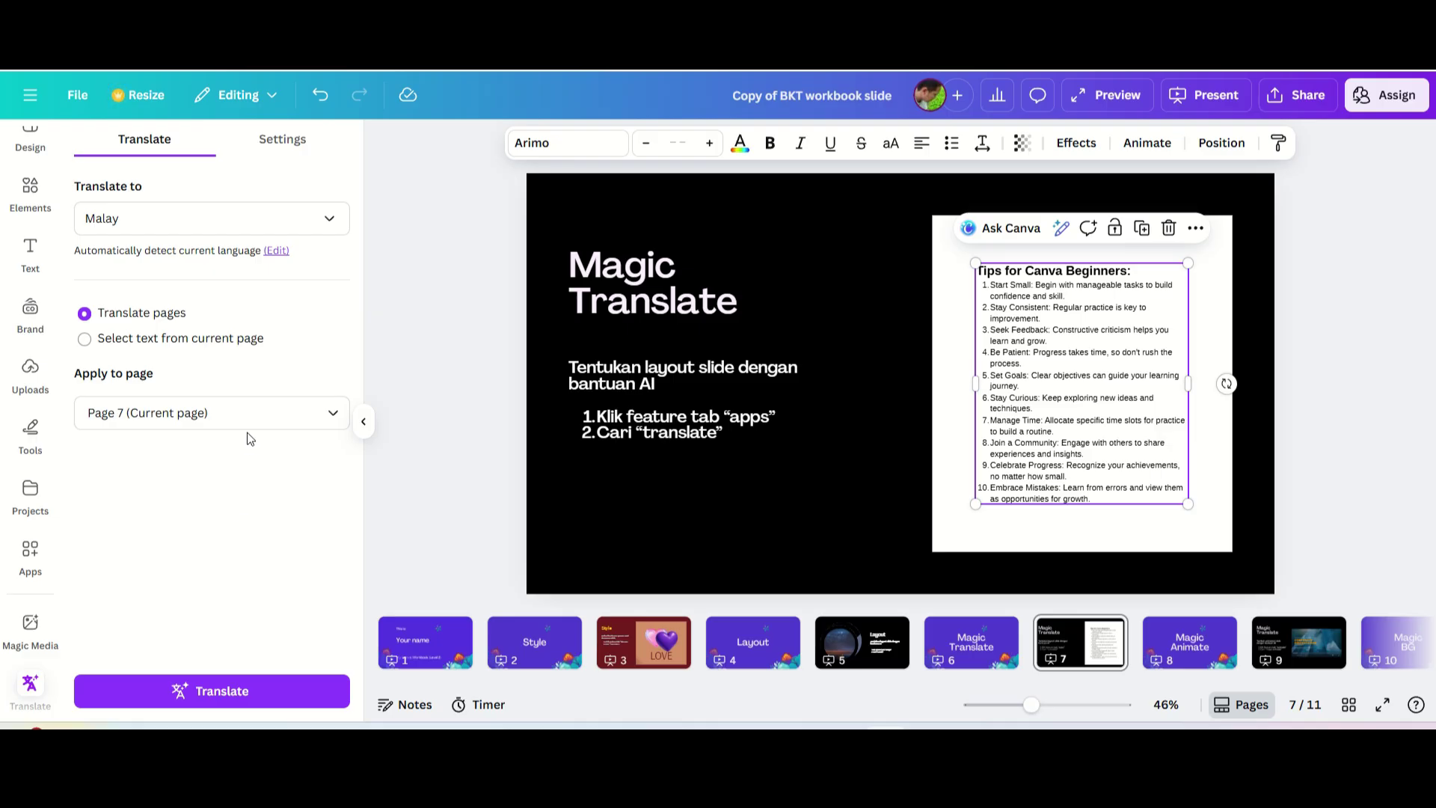
Review the page choices, keep only the current page 7, and run the translation.
{"action": "left_click", "coordinate": [333, 422]}
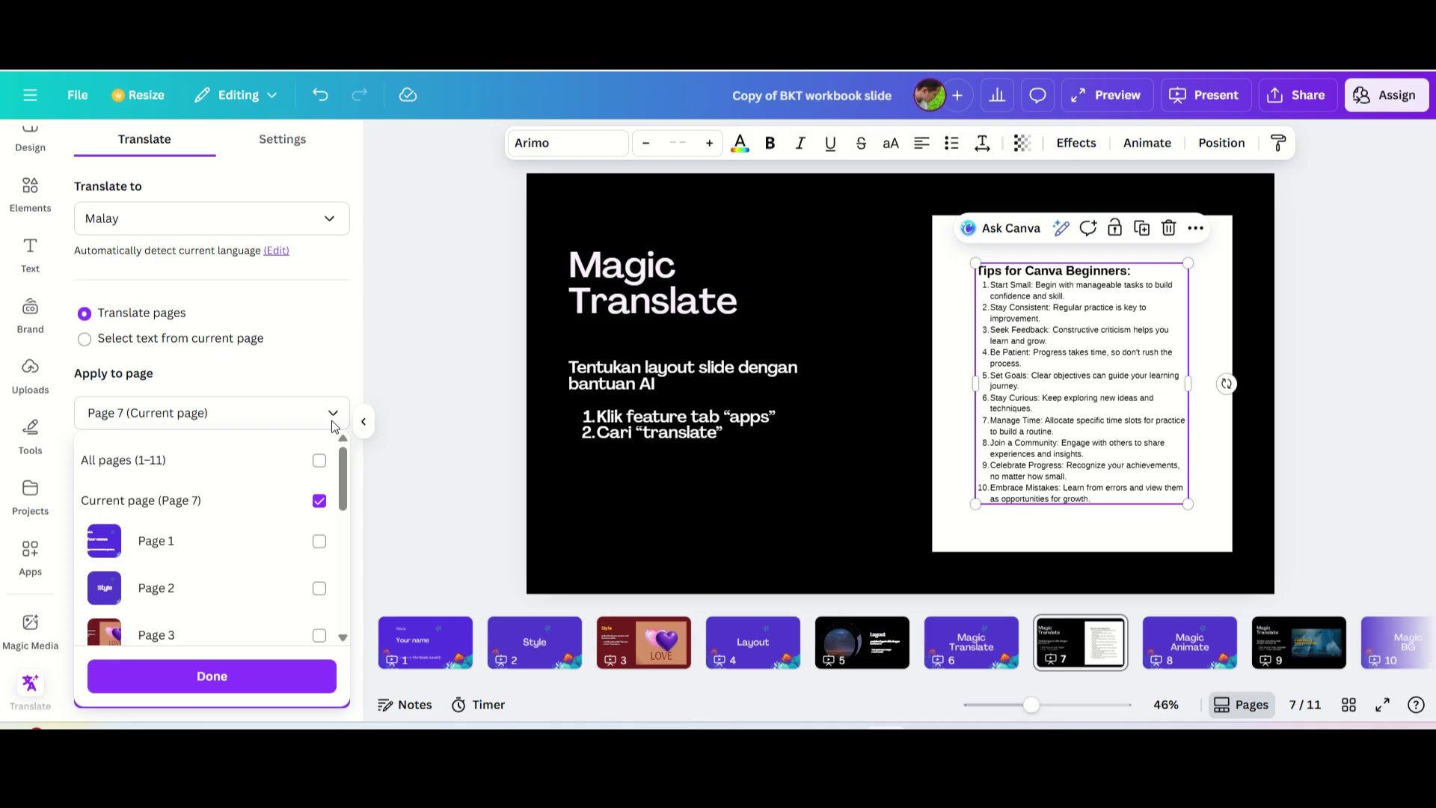
{"action": "left_click", "coordinate": [332, 430]}
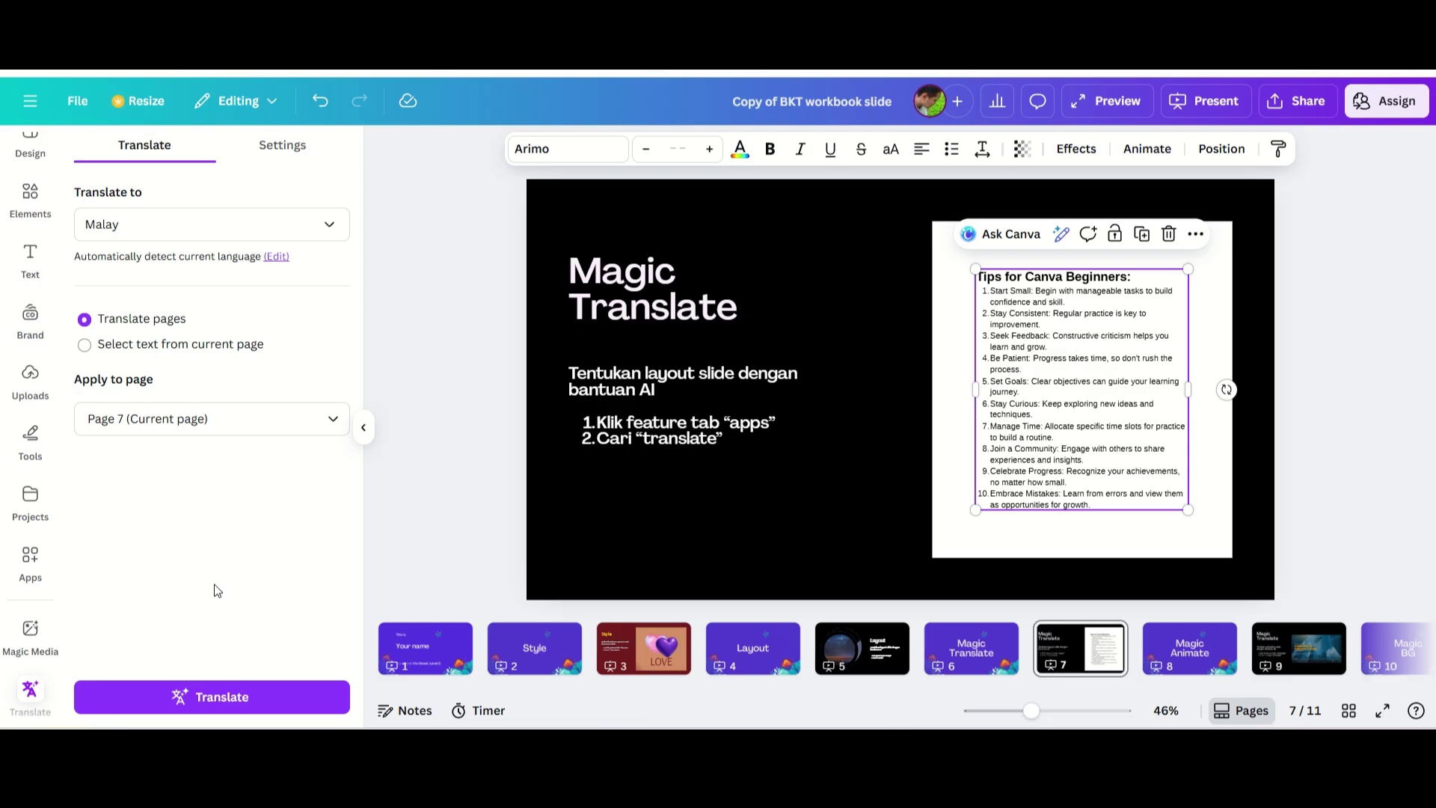
{"action": "left_click", "coordinate": [225, 703]}
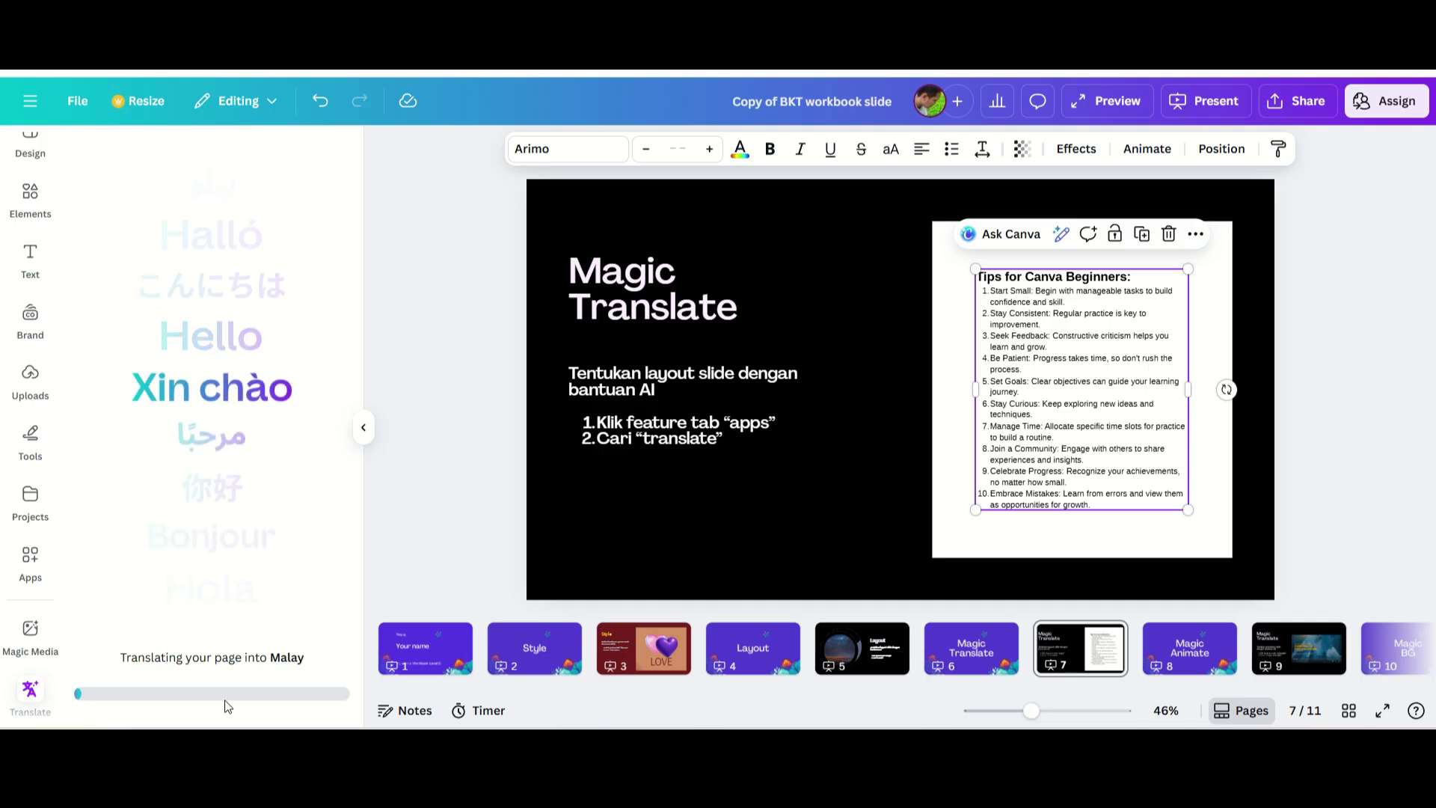